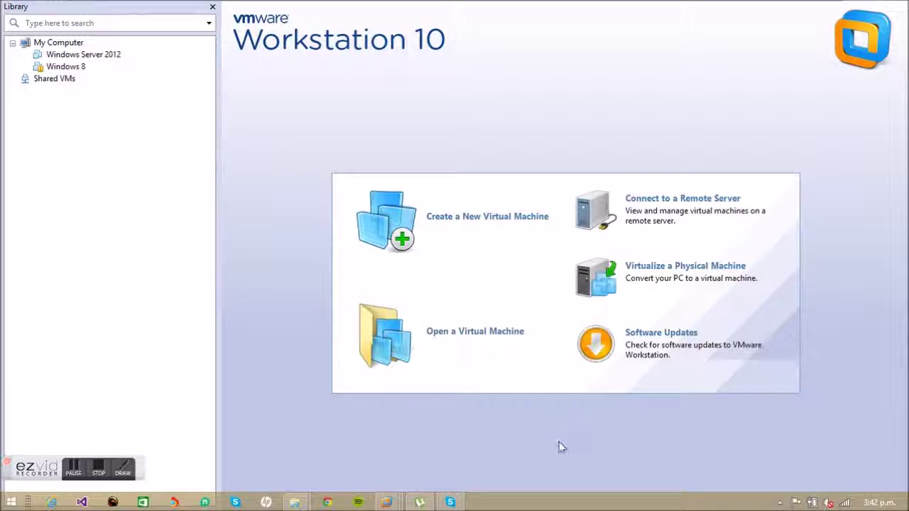
Start creating a new virtual machine with the Typical (recommended) configuration.
{"action": "left_click", "coordinate": [454, 258]}
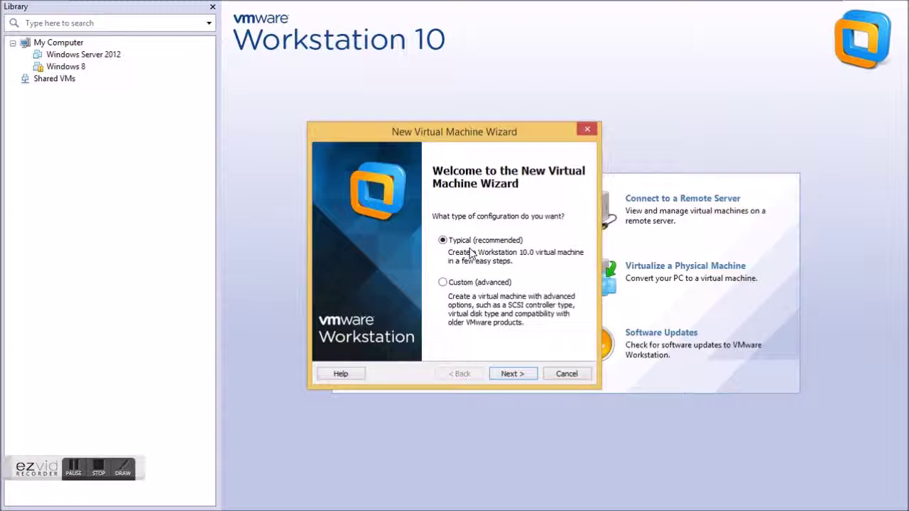
{"action": "left_click", "coordinate": [518, 375]}
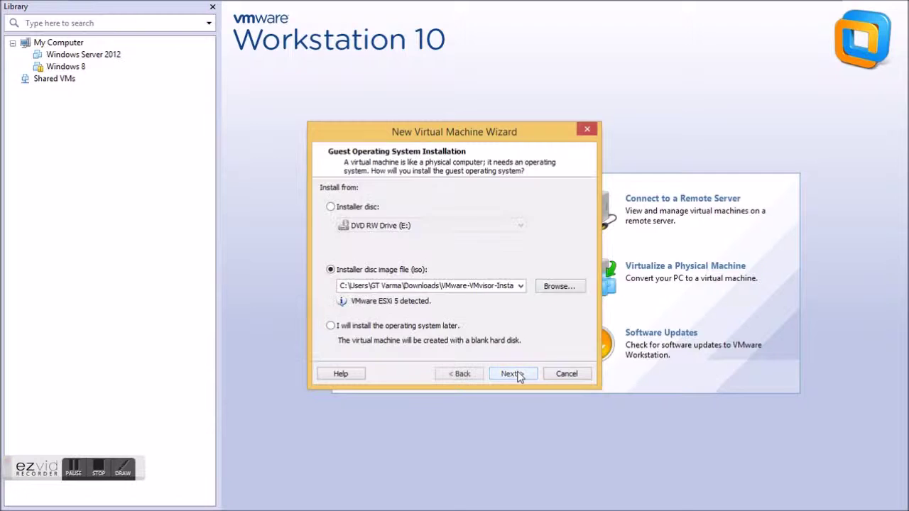
{"action": "left_click", "coordinate": [365, 206]}
{"action": "left_click", "coordinate": [370, 226]}
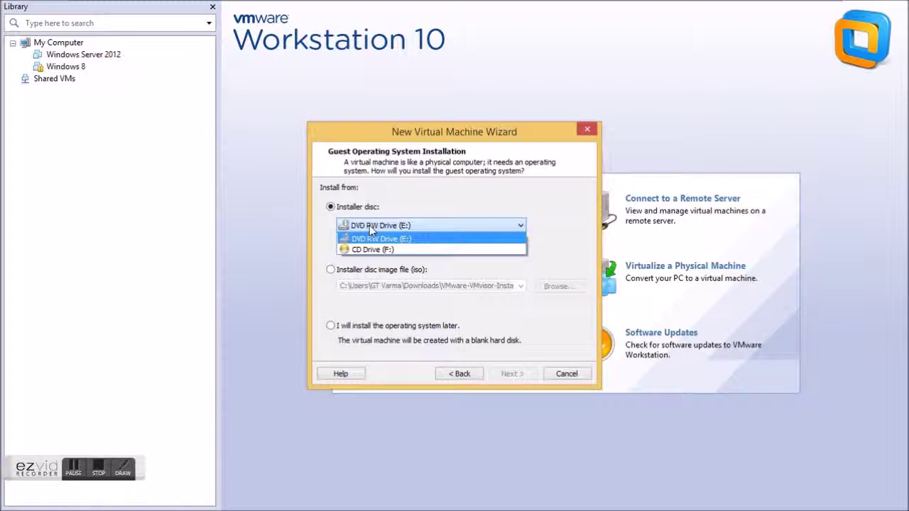
{"action": "left_click", "coordinate": [370, 227]}
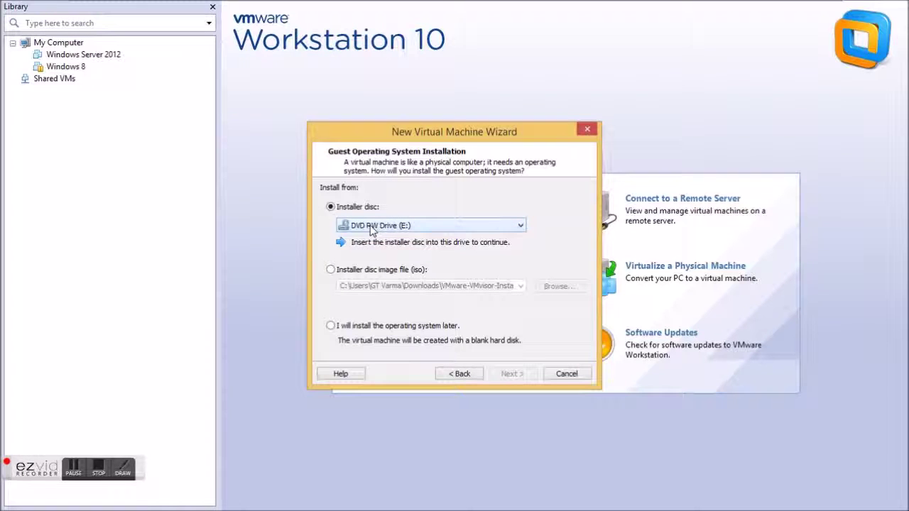
Install the guest operating system from the disc image VMware-VMvisor-Installer-5.5.0.update02-2068190.x86_64.iso in Downloads.
{"action": "left_click", "coordinate": [359, 271]}
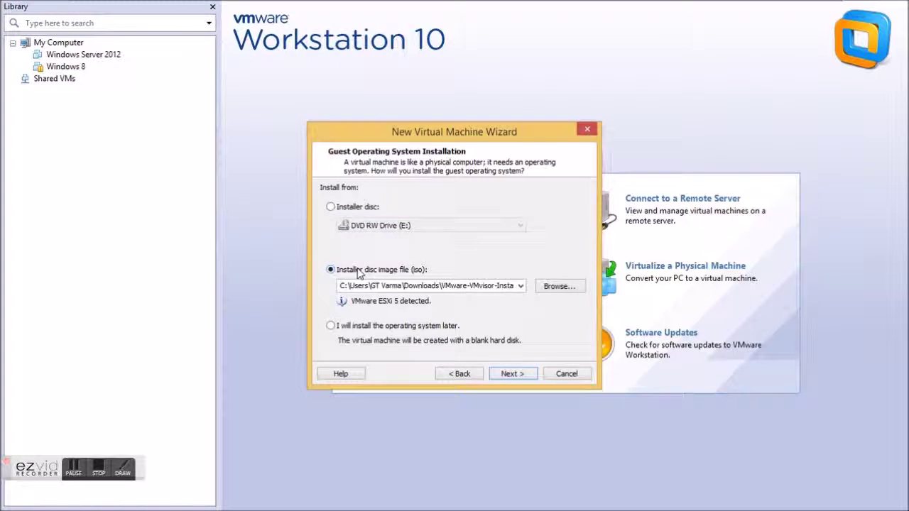
{"action": "left_click", "coordinate": [559, 286]}
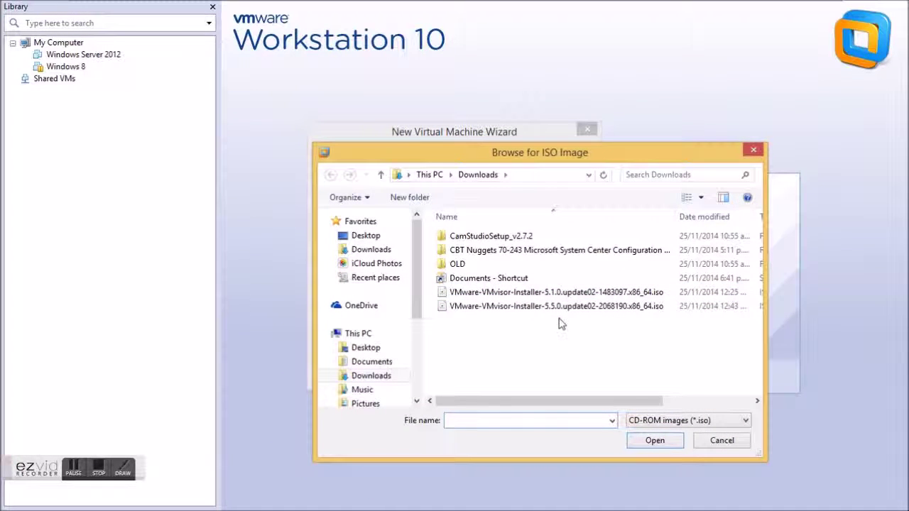
{"action": "left_click", "coordinate": [559, 308]}
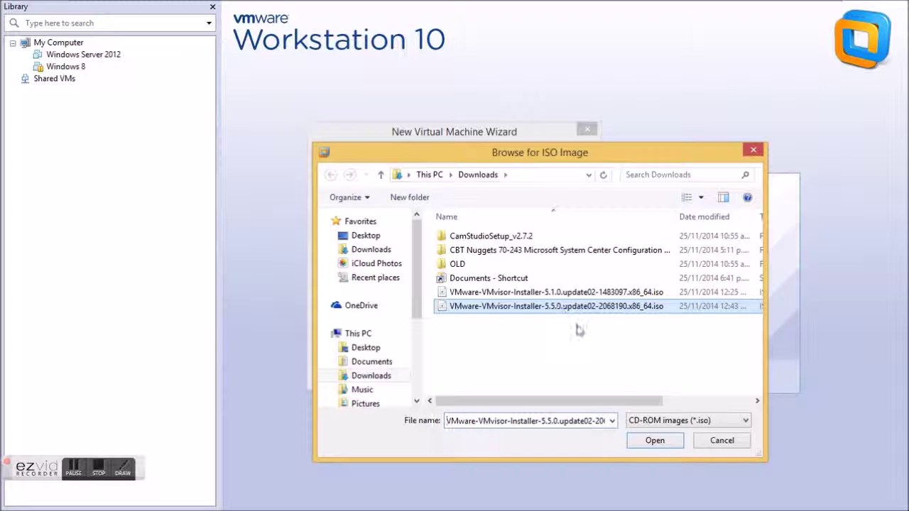
{"action": "left_click", "coordinate": [642, 441]}
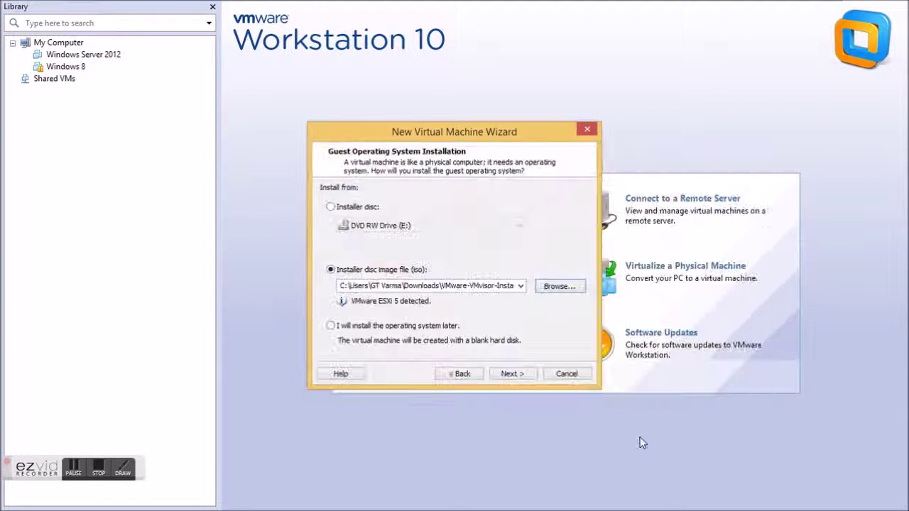
{"action": "left_click", "coordinate": [512, 374]}
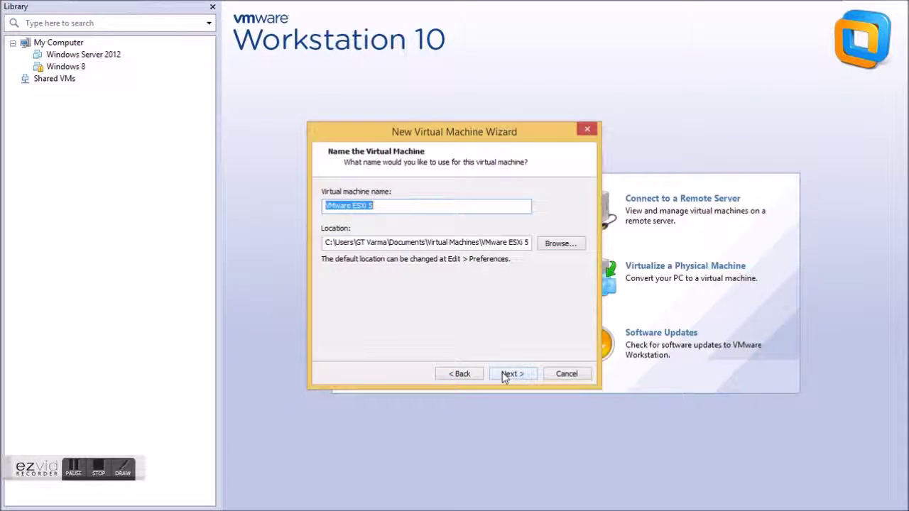
Accept VMware ESXi 5 as the virtual machine name and the default Virtual Machines folder as its location.
{"action": "left_click", "coordinate": [479, 209]}
{"action": "key", "text": "shift+Left"}
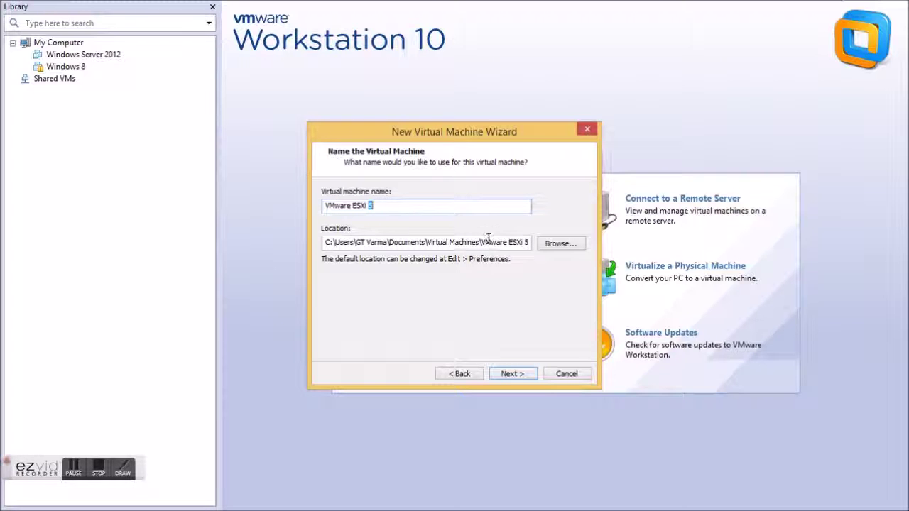
{"action": "left_click", "coordinate": [549, 245]}
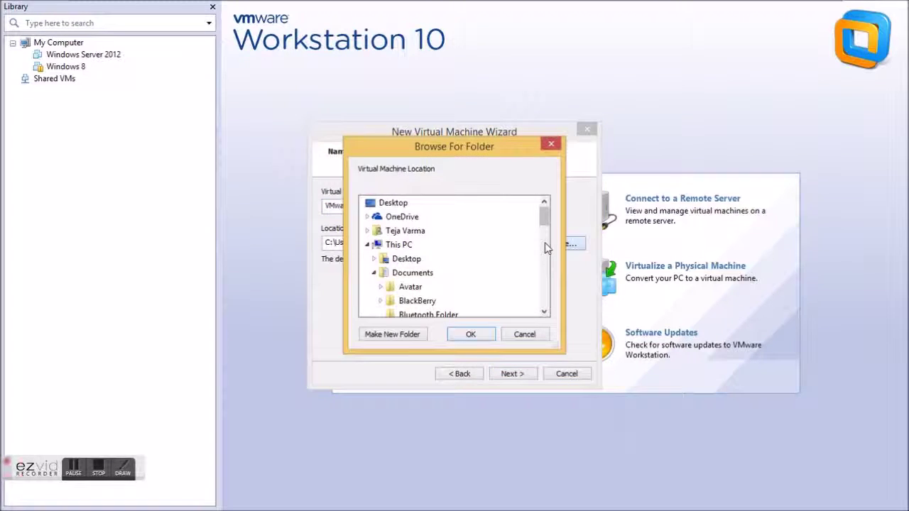
{"action": "left_click_drag", "start_coordinate": [545, 221], "coordinate": [542, 310]}
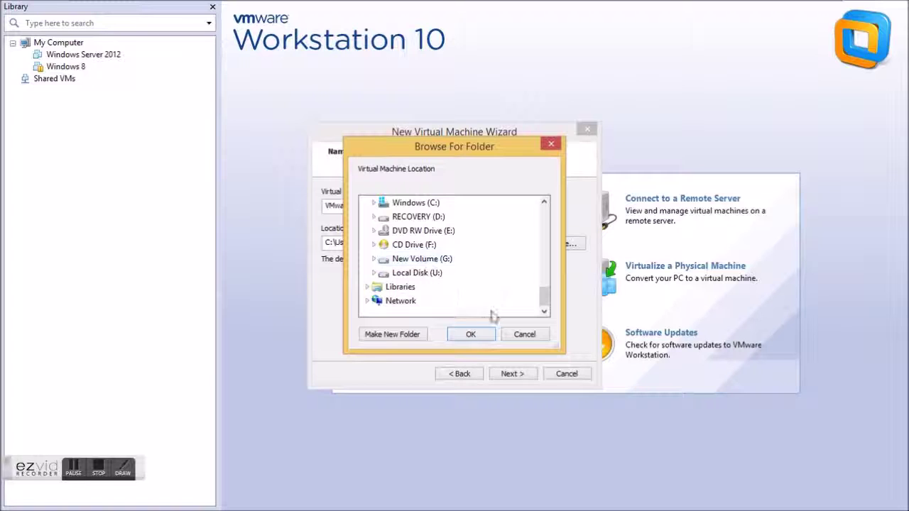
{"action": "left_click", "coordinate": [510, 339]}
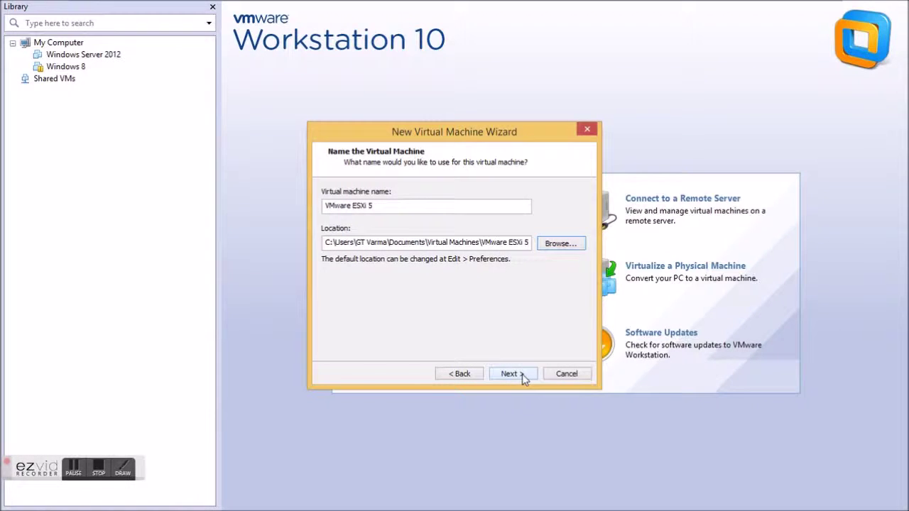
{"action": "left_click", "coordinate": [522, 375]}
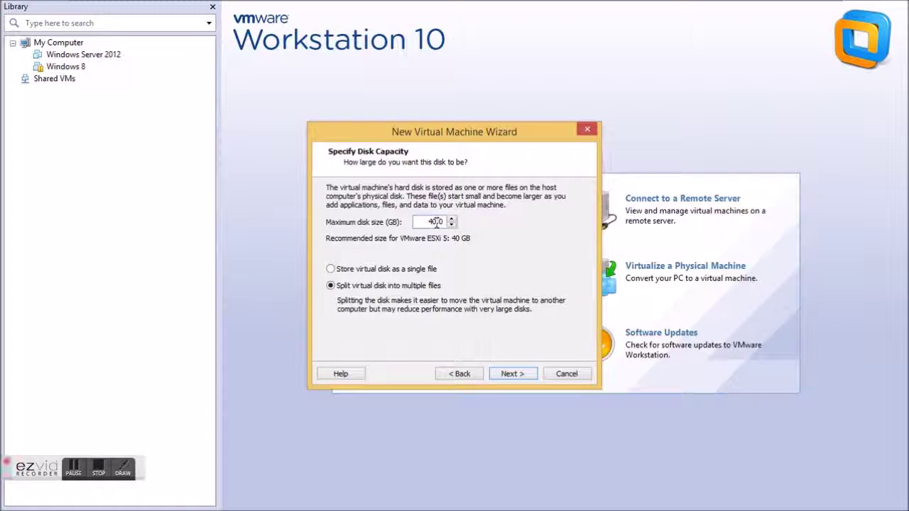
Store the 40 GB virtual disk as a single file and continue to the settings summary.
{"action": "left_click", "coordinate": [395, 271]}
{"action": "left_click", "coordinate": [396, 287]}
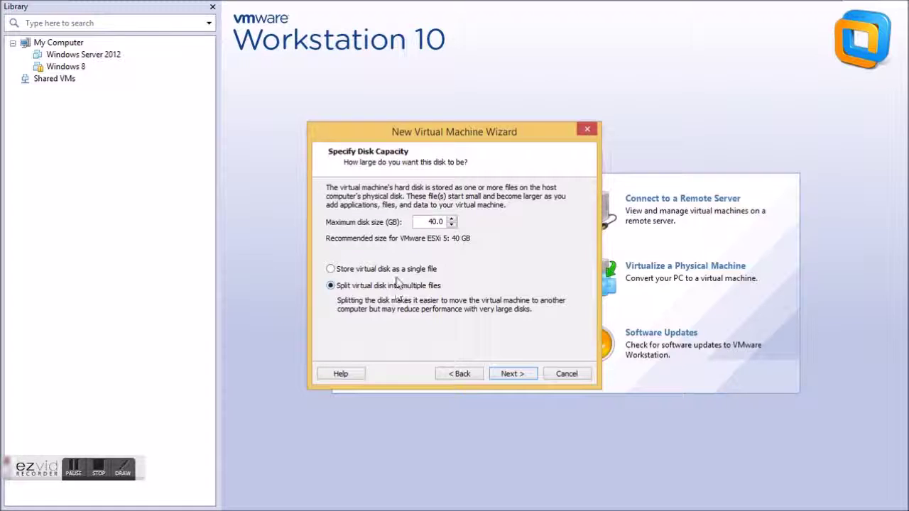
{"action": "left_click", "coordinate": [407, 269]}
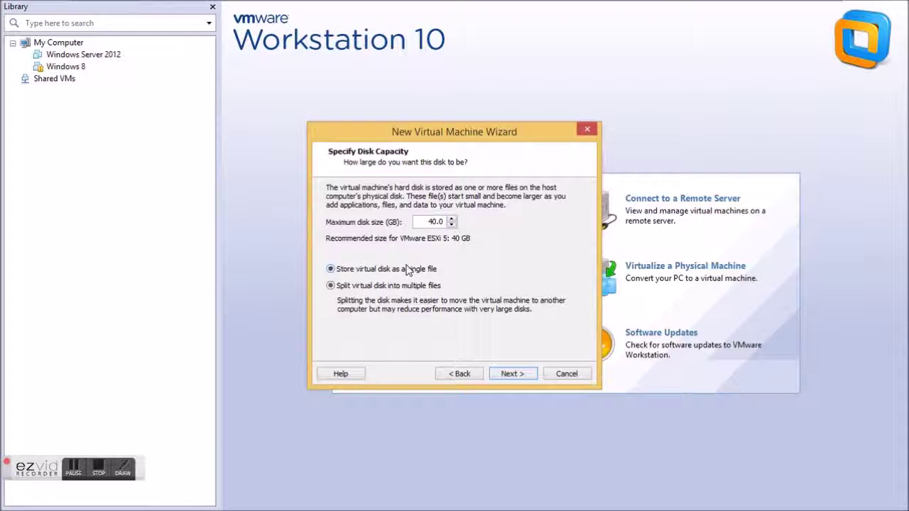
{"action": "left_click", "coordinate": [513, 374]}
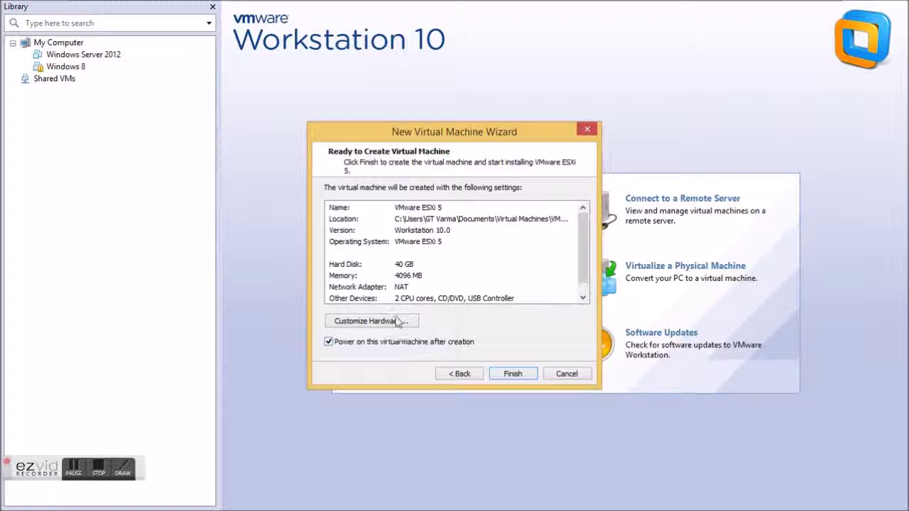
Open the hardware customization and examine the memory, processor and network adapter settings.
{"action": "left_click", "coordinate": [371, 322]}
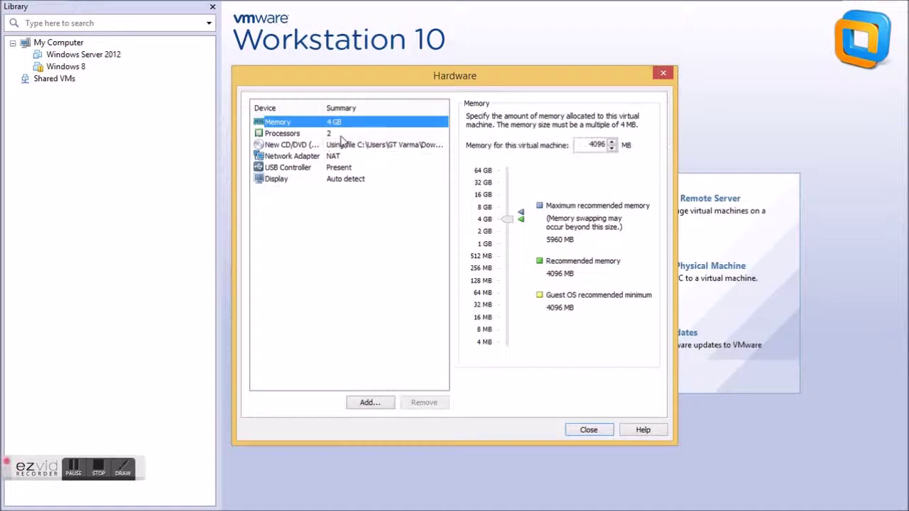
{"action": "left_click", "coordinate": [378, 207]}
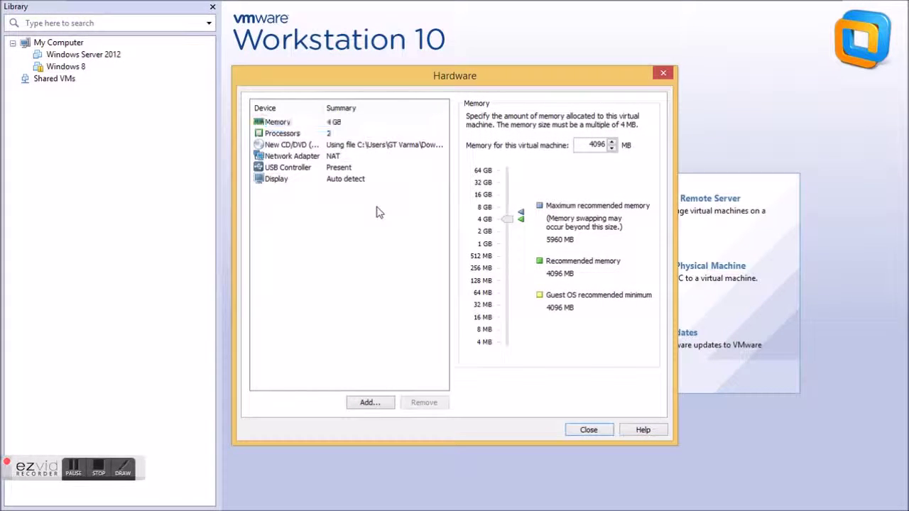
{"action": "left_click", "coordinate": [298, 135]}
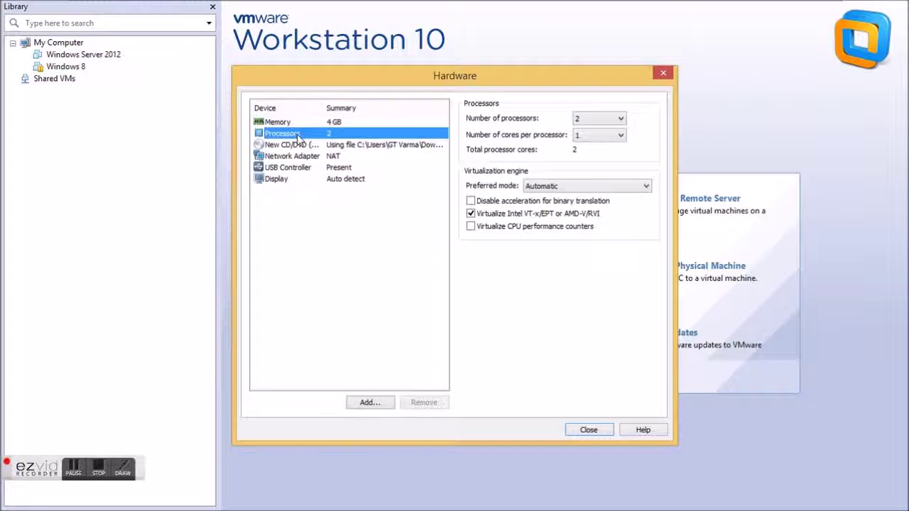
{"action": "left_click", "coordinate": [297, 126]}
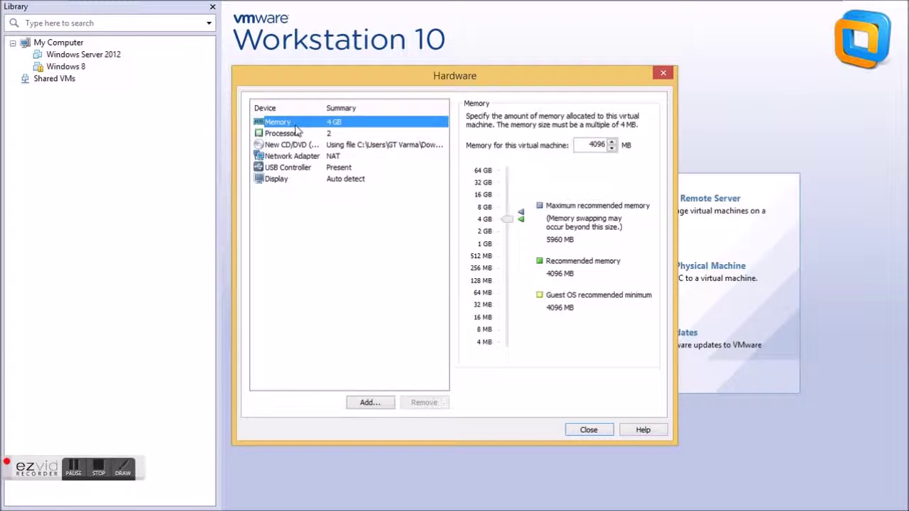
{"action": "left_click", "coordinate": [596, 144]}
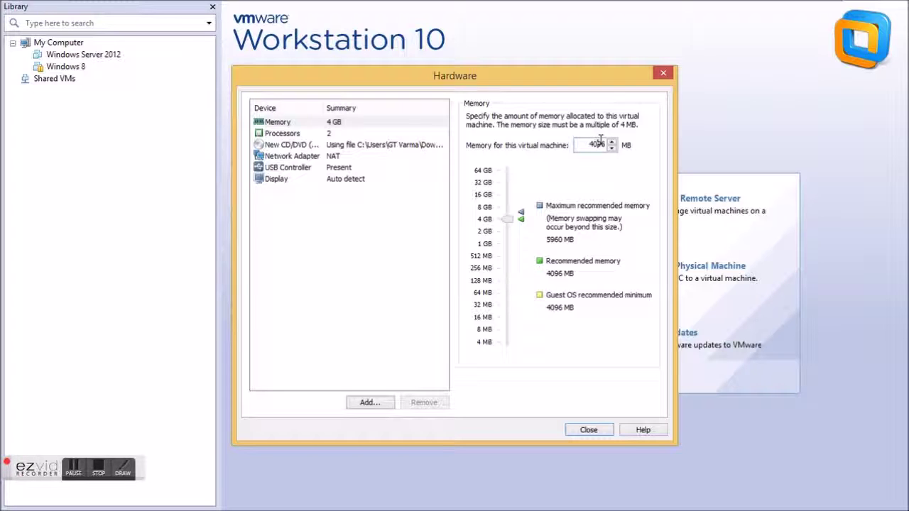
{"action": "double_click", "coordinate": [594, 146]}
{"action": "left_click", "coordinate": [594, 146]}
{"action": "double_click", "coordinate": [594, 146]}
{"action": "left_click", "coordinate": [341, 135]}
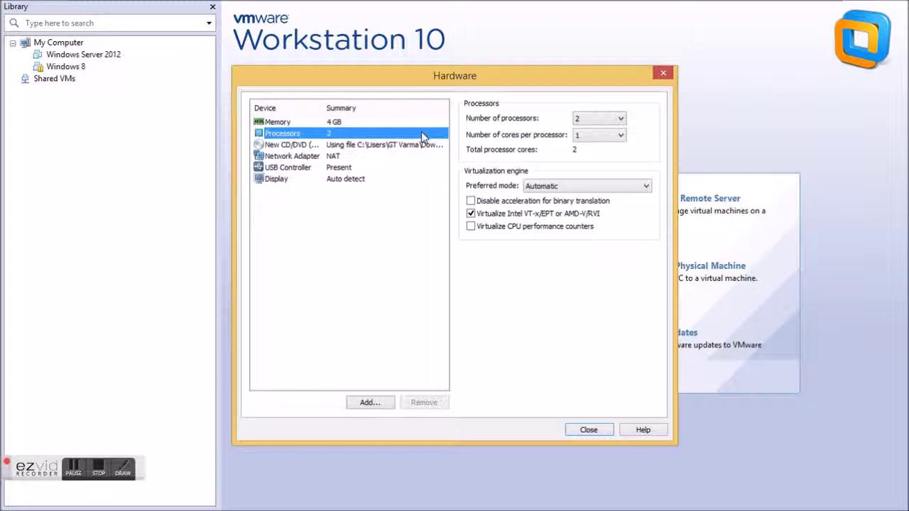
{"action": "left_click", "coordinate": [614, 122]}
{"action": "left_click", "coordinate": [614, 122]}
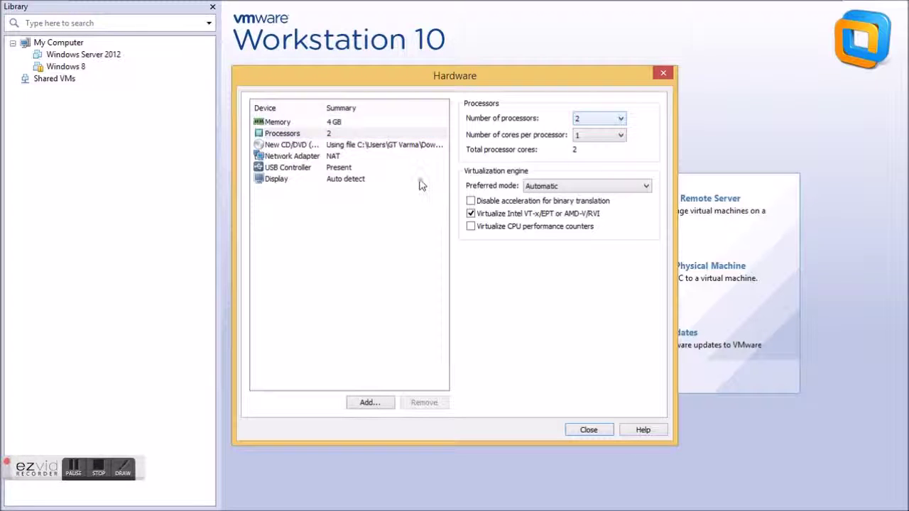
{"action": "left_click", "coordinate": [336, 157]}
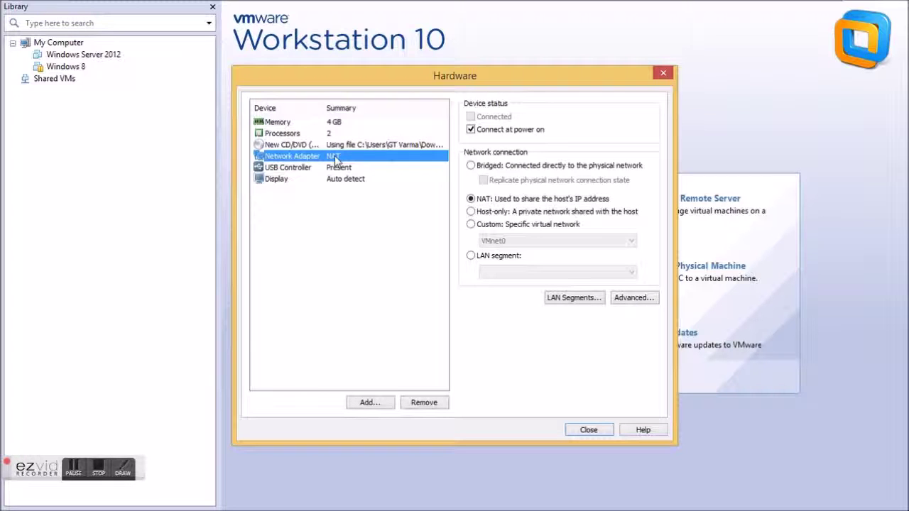
Try USB 3.0 compatibility for the USB controller and set it back to USB 2.0.
{"action": "left_click", "coordinate": [339, 170]}
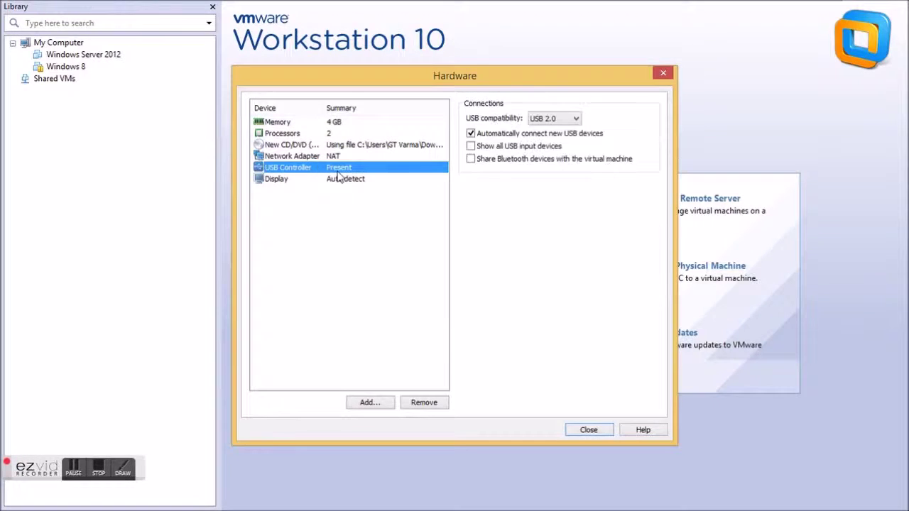
{"action": "left_click", "coordinate": [553, 120]}
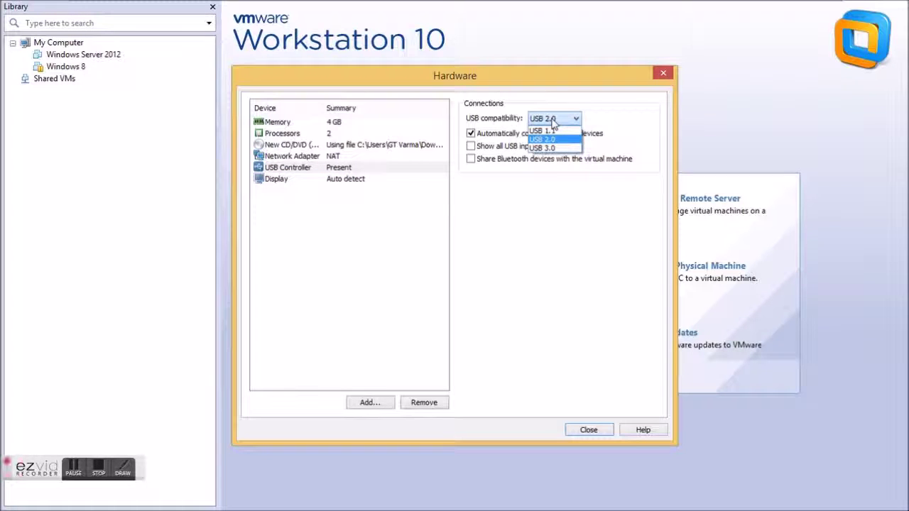
{"action": "left_click", "coordinate": [554, 149]}
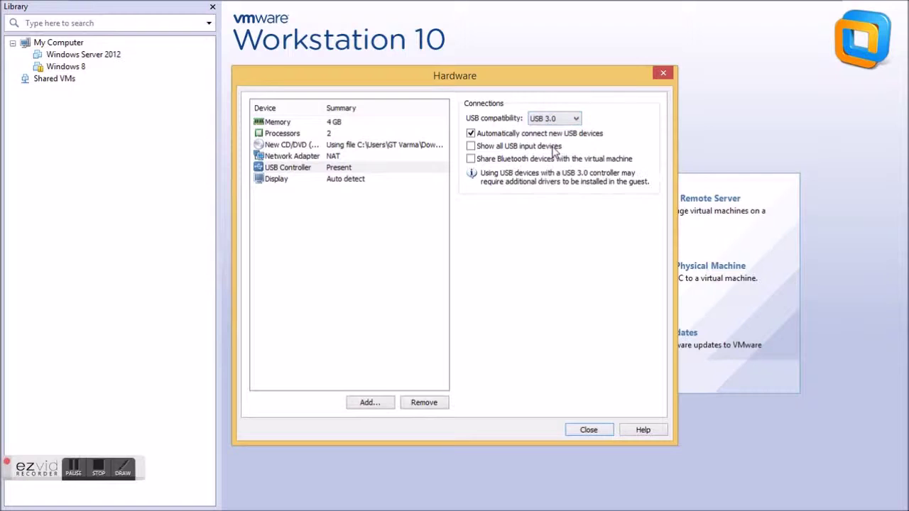
{"action": "left_click", "coordinate": [558, 119]}
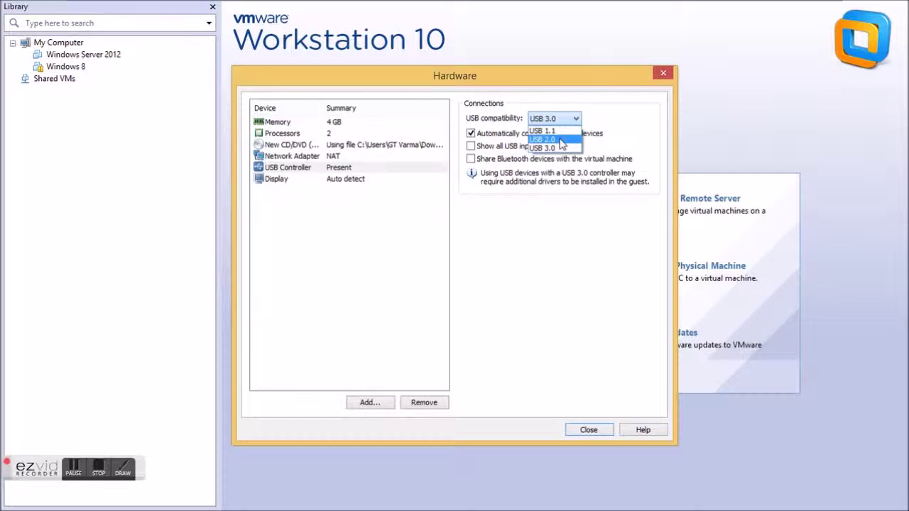
{"action": "left_click", "coordinate": [559, 140]}
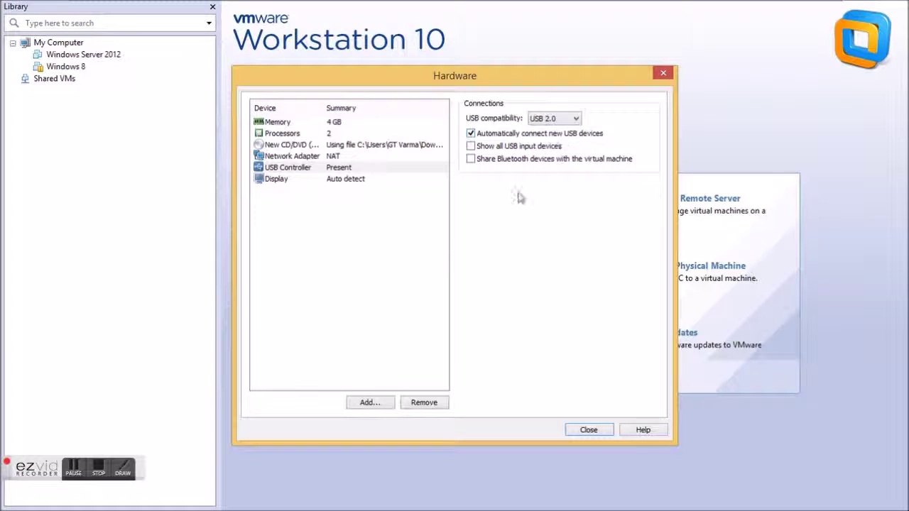
Examine the display settings and review the processor and memory allocations again.
{"action": "left_click", "coordinate": [349, 187]}
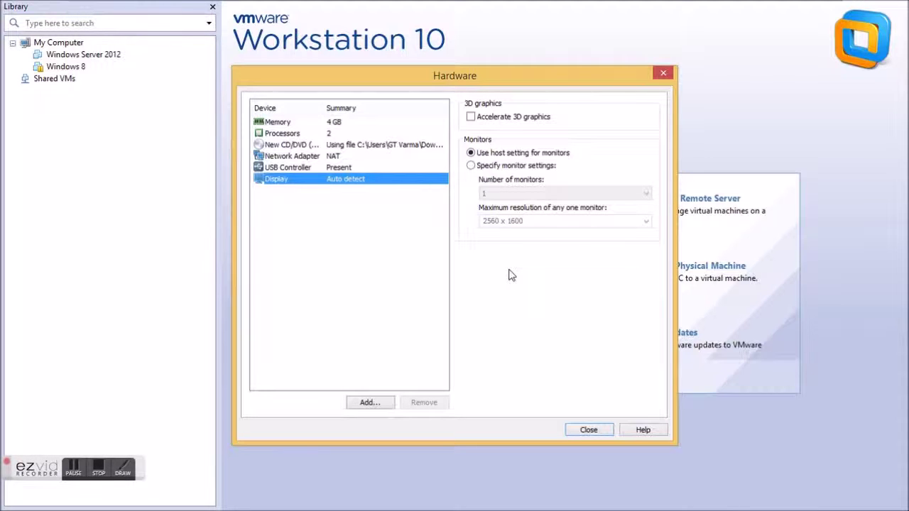
{"action": "left_click", "coordinate": [329, 137]}
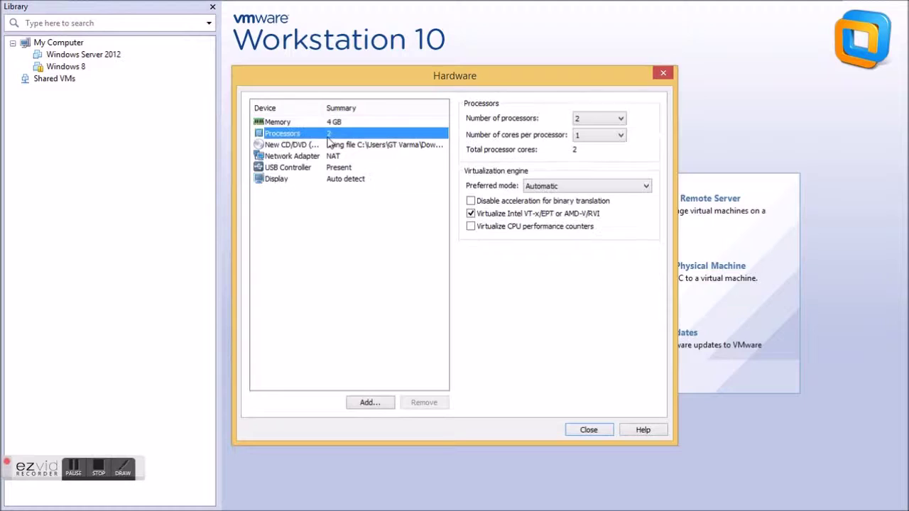
{"action": "left_click", "coordinate": [327, 123]}
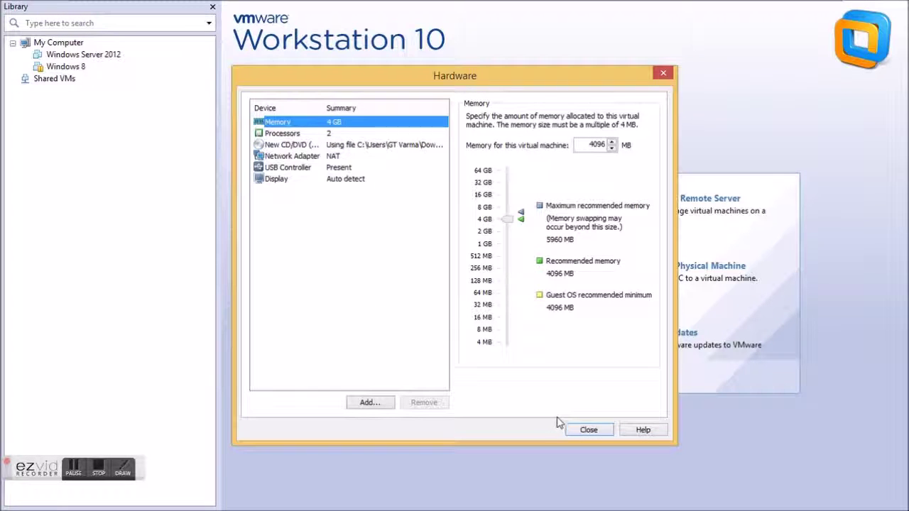
Close the hardware settings and create the virtual machine with power-on after creation enabled.
{"action": "left_click", "coordinate": [579, 430]}
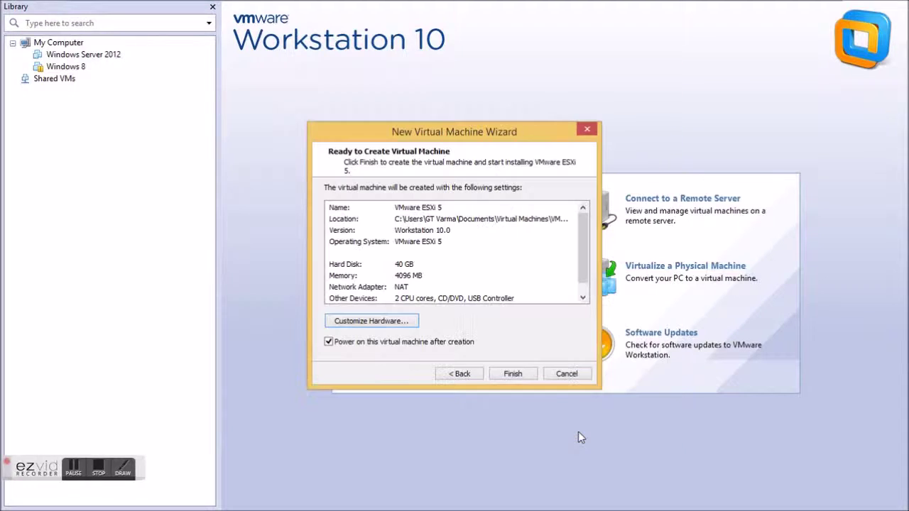
{"action": "left_click", "coordinate": [515, 375]}
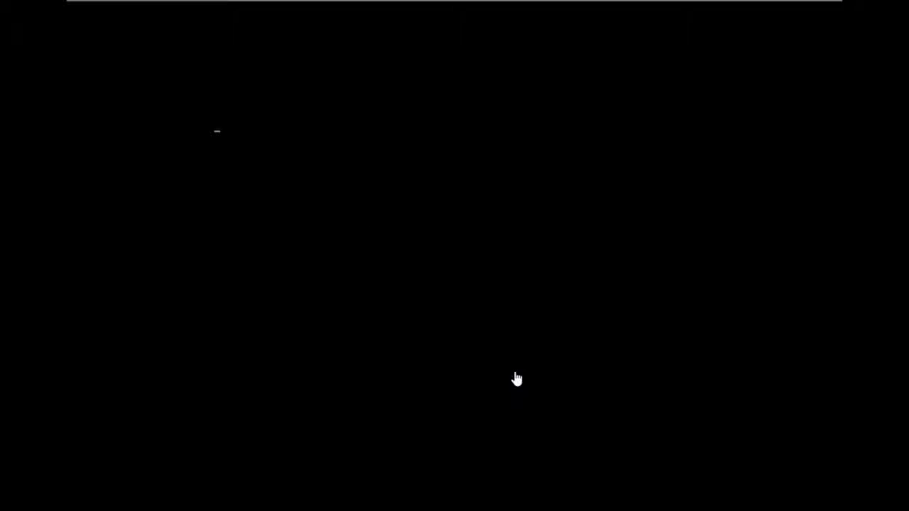
{"action": "left_click", "coordinate": [521, 317]}
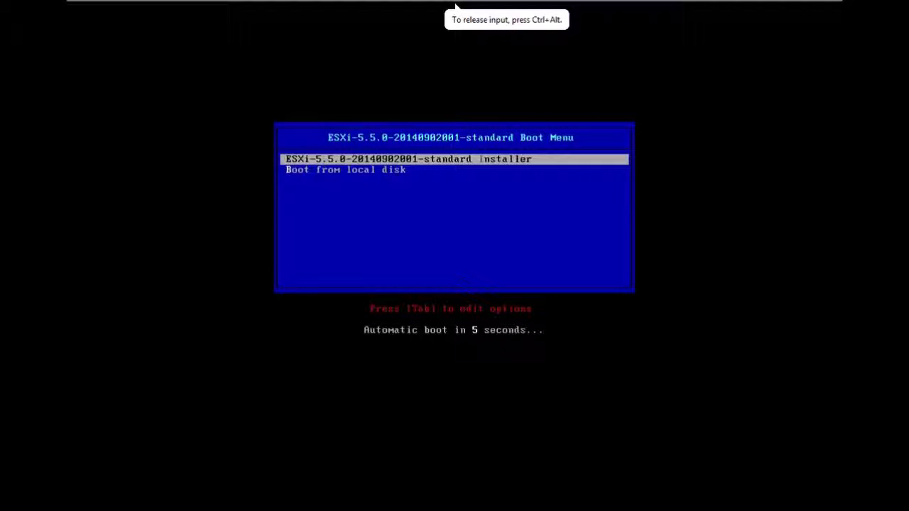
{"action": "key", "text": "Return"}
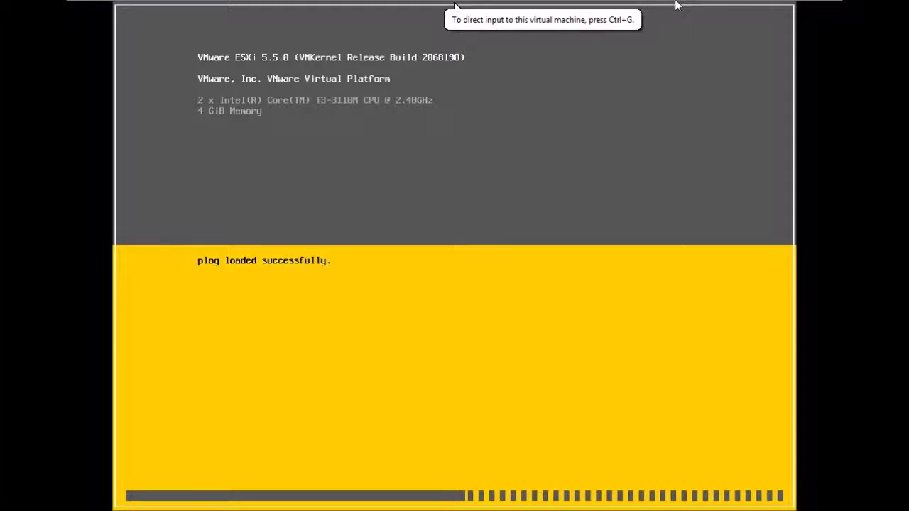
Minimize the virtual machine window while the installer loads and reopen the VMware ESXi 5 virtual machine.
{"action": "mouse_move", "coordinate": [771, 3]}
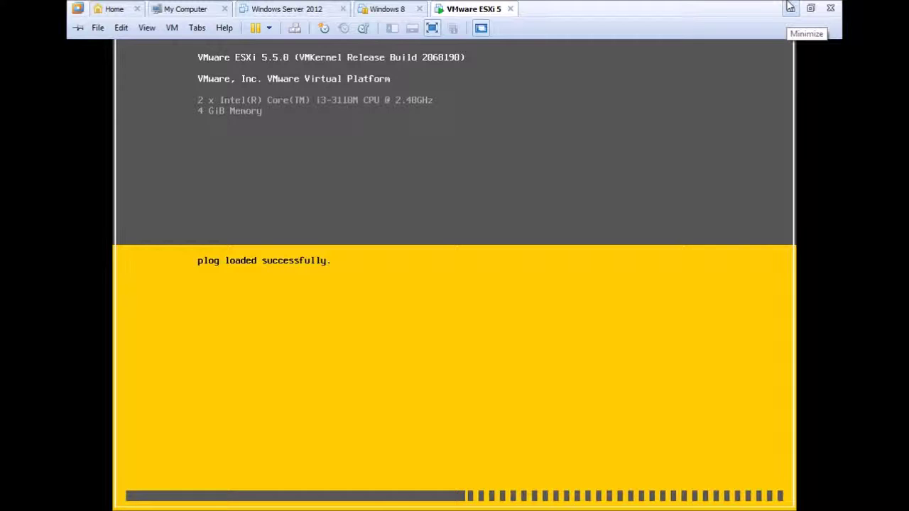
{"action": "left_click", "coordinate": [791, 7]}
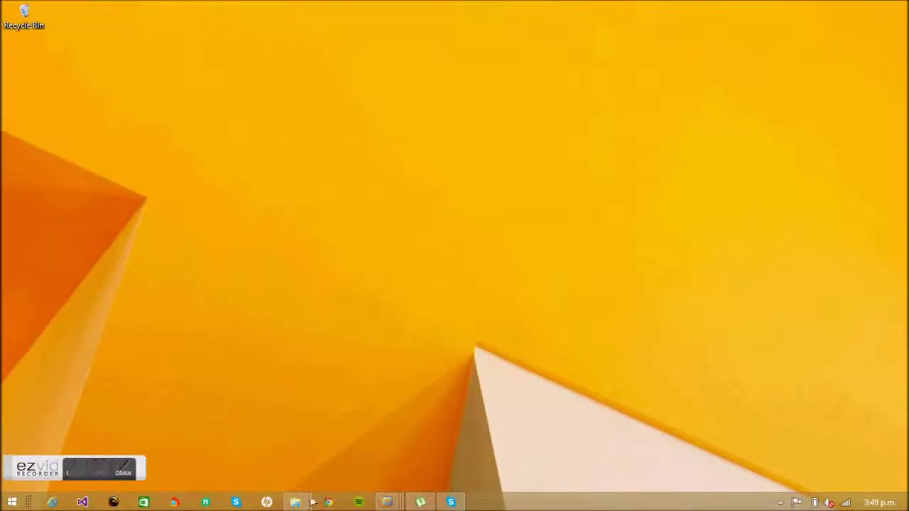
{"action": "mouse_move", "coordinate": [387, 499]}
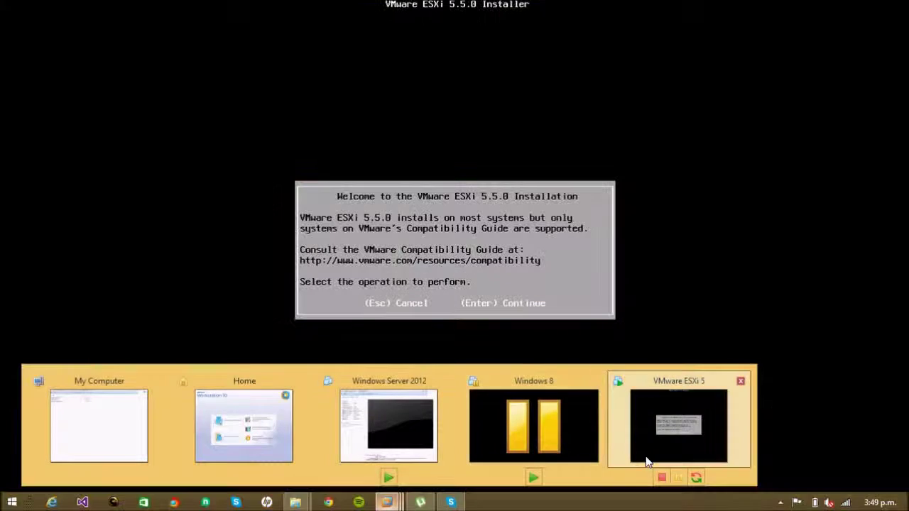
{"action": "left_click", "coordinate": [646, 462]}
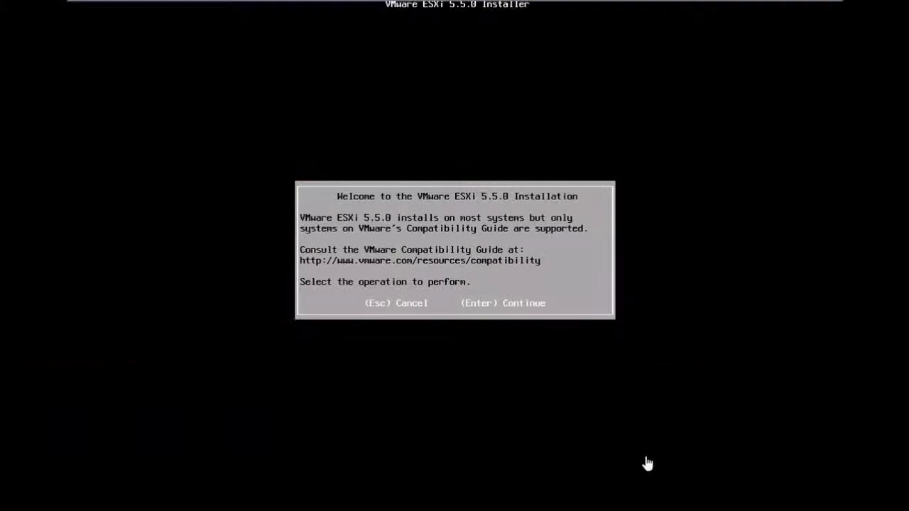
Continue past the installer's welcome screen, scroll through the End User License Agreement and accept it.
{"action": "left_click", "coordinate": [539, 341]}
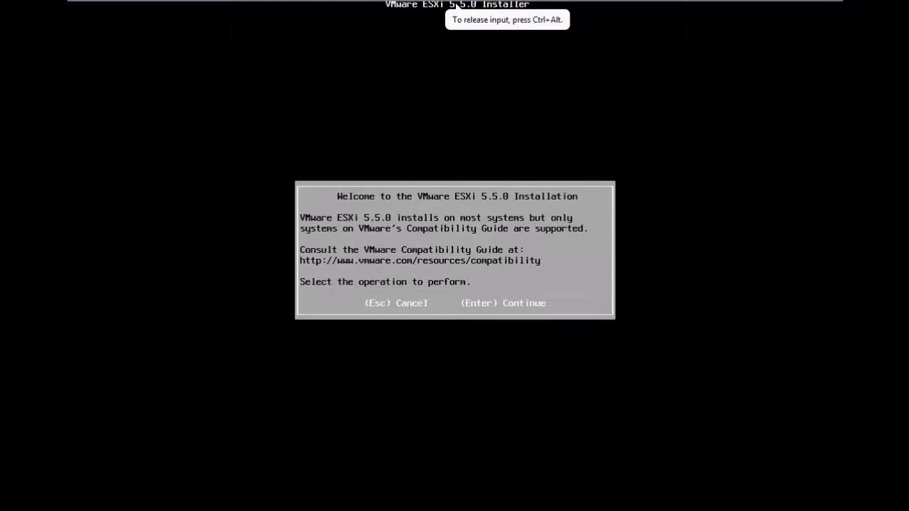
{"action": "key", "text": "Return"}
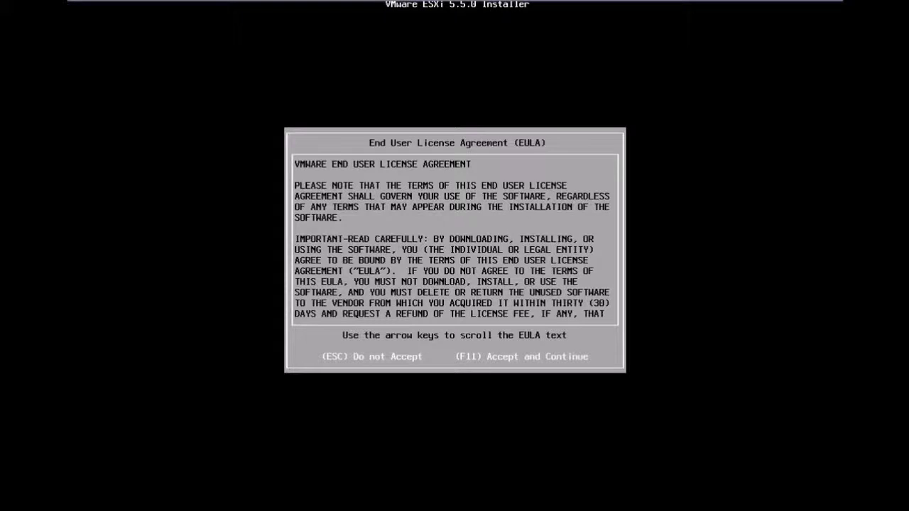
{"action": "key", "text": "Down"}
{"action": "key", "text": "Down"}
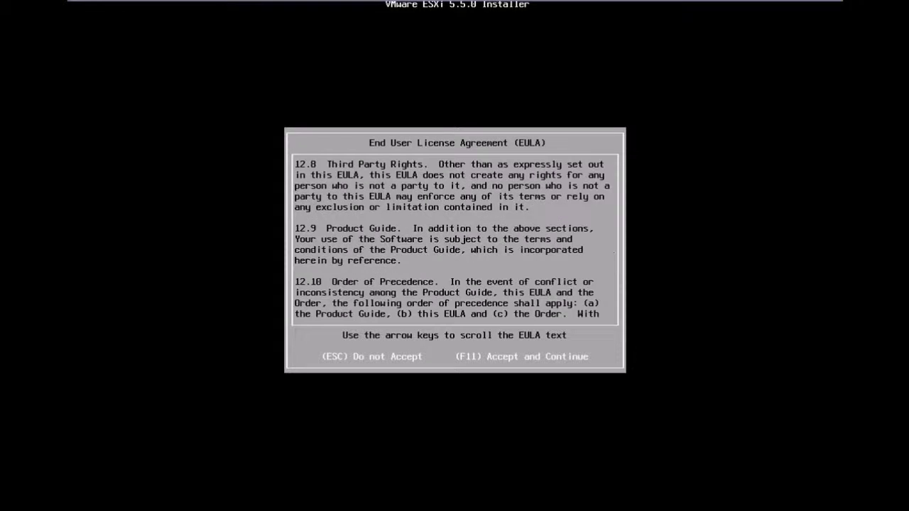
{"action": "key", "text": "Down"}
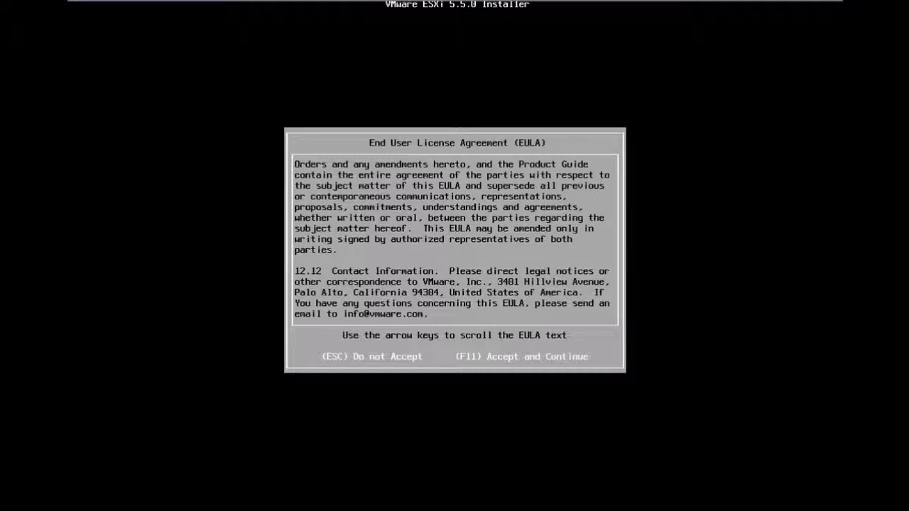
{"action": "key", "text": "F11"}
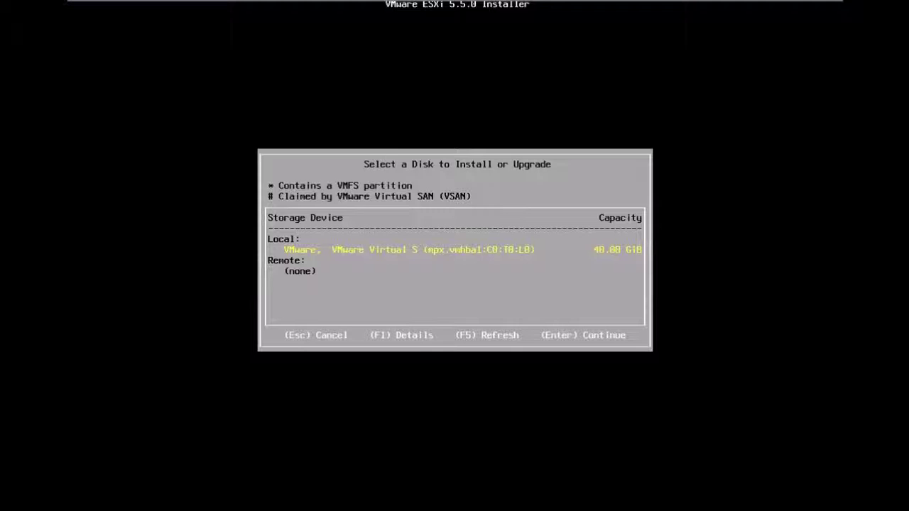
Choose the local VMware virtual disk as the installation target and US Default as the keyboard layout.
{"action": "key", "text": "Return"}
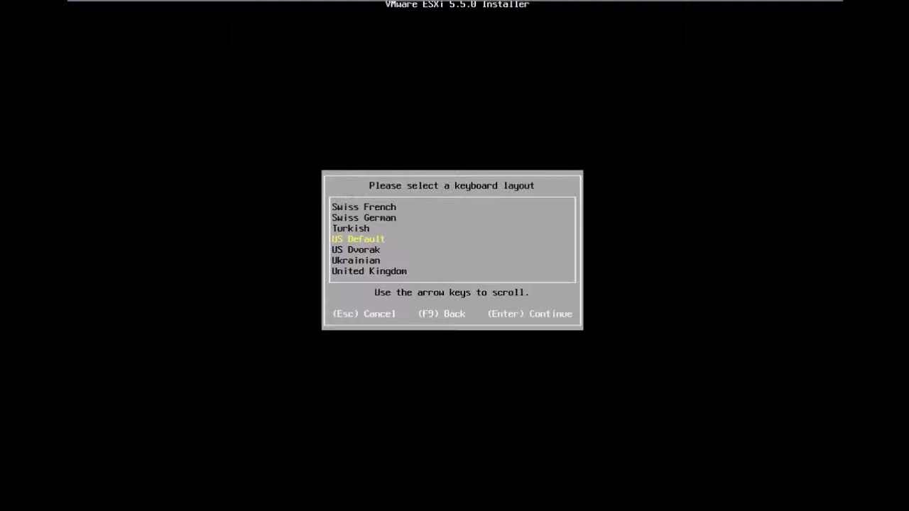
{"action": "key", "text": "Return"}
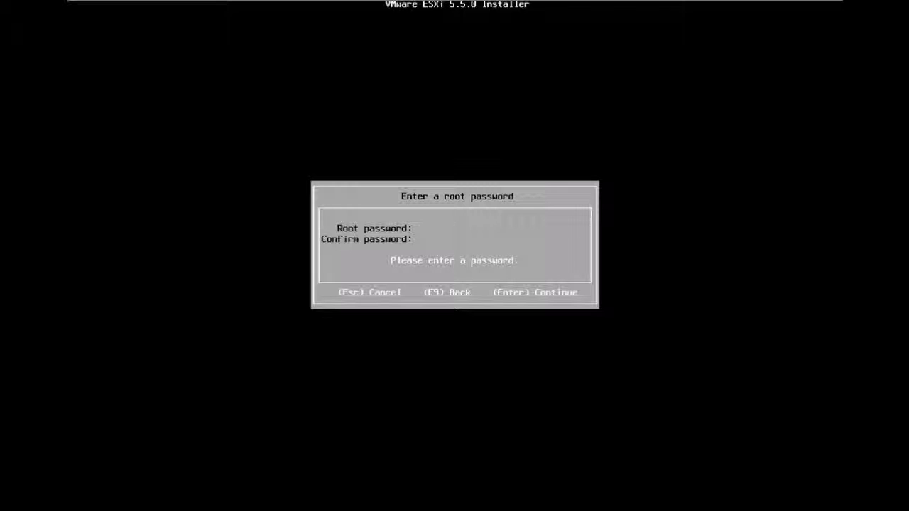
Enter and confirm the root password for the ESXi host, and continue the setup.
{"action": "type", "text": "********"}
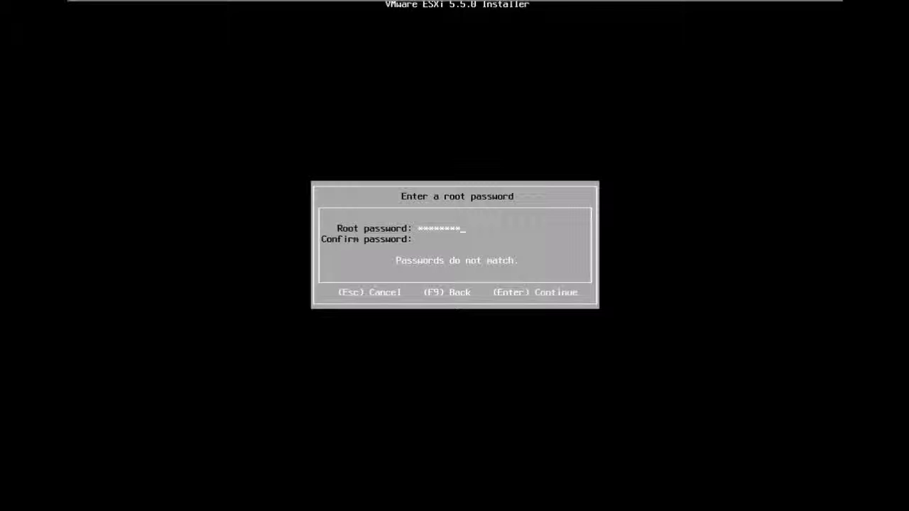
{"action": "type", "text": "********"}
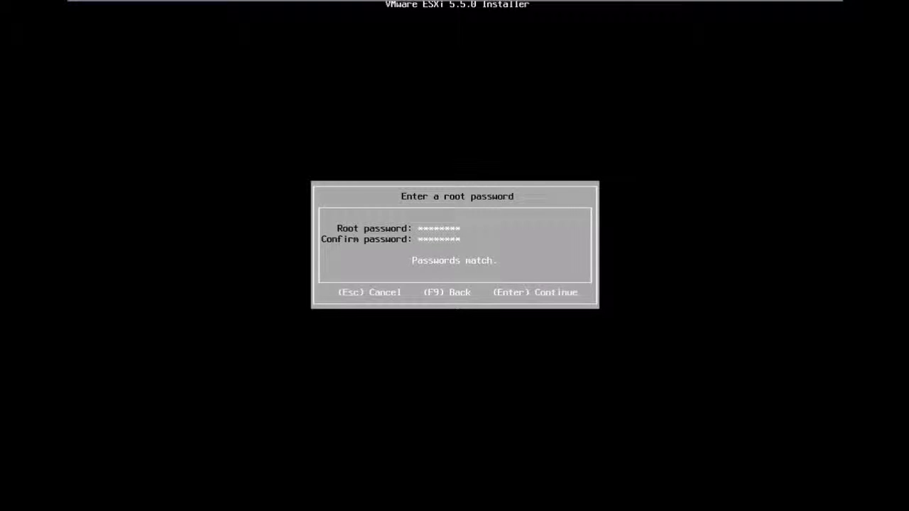
{"action": "key", "text": "Return"}
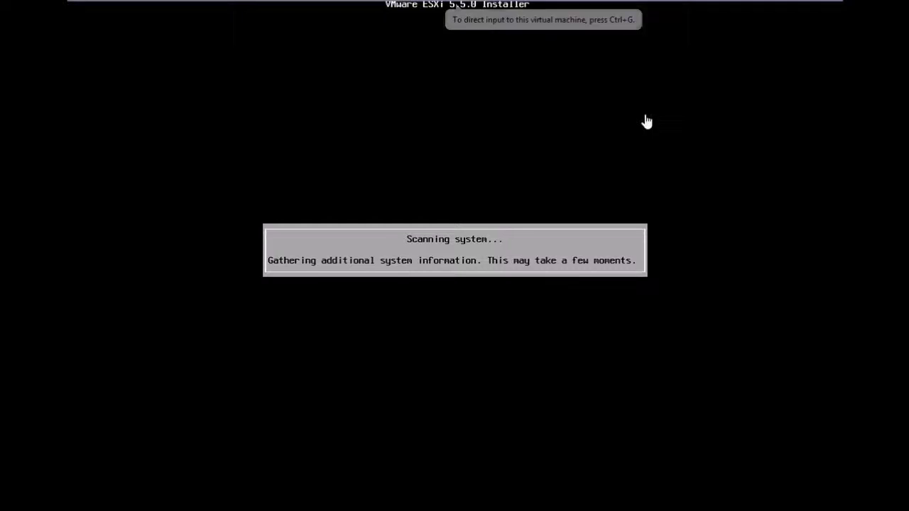
Once the system scan ends, confirm the installation of ESXi 5.5.0 on disk mpx.vmhba1:C0:T0:L0.
{"action": "mouse_move", "coordinate": [814, 4]}
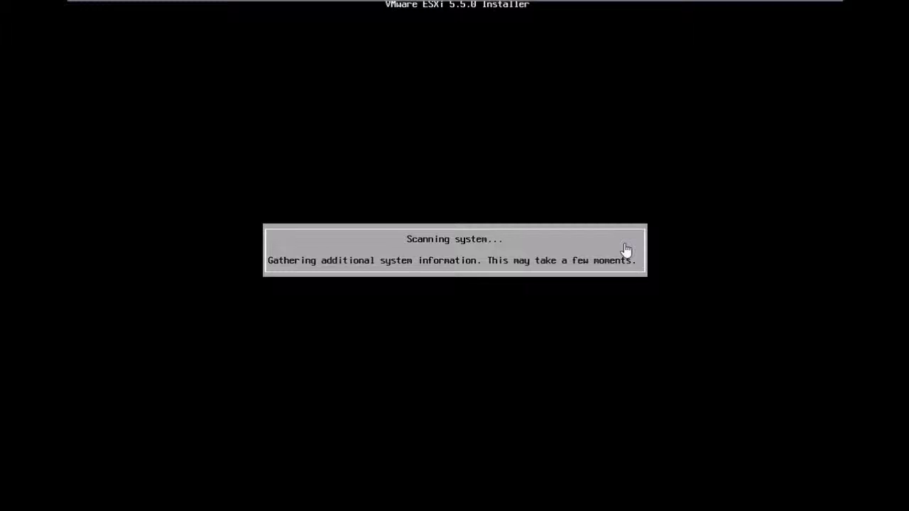
{"action": "mouse_move", "coordinate": [708, 2]}
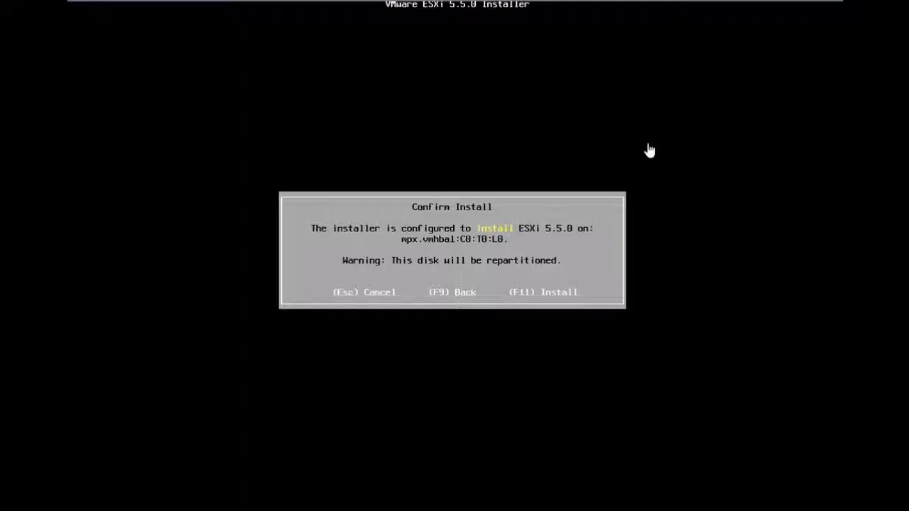
{"action": "left_click", "coordinate": [650, 151]}
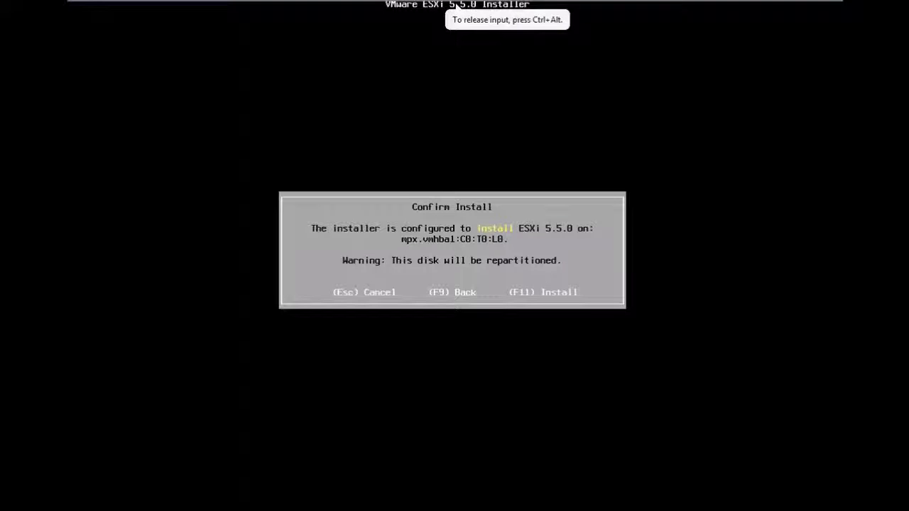
{"action": "key", "text": "F11"}
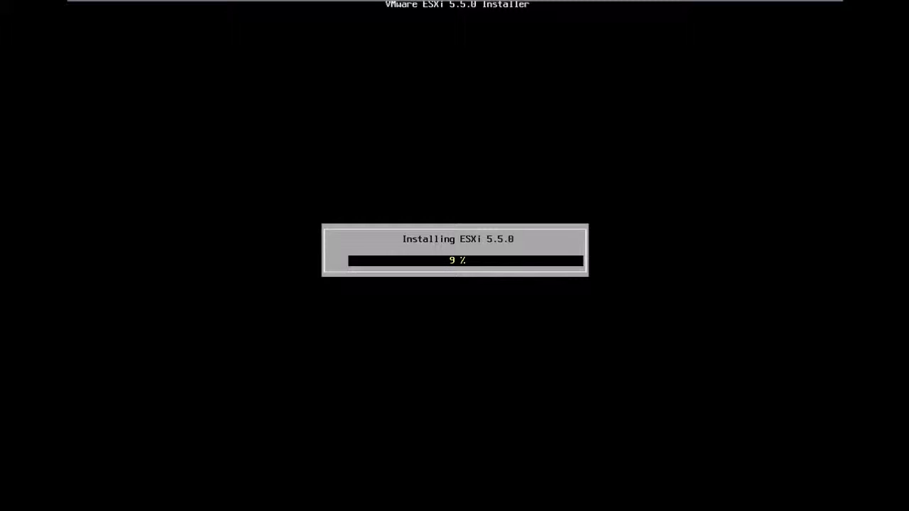
Release input and minimize the virtual machine during the installation, and reopen VMware ESXi 5 from the desktop.
{"action": "key", "text": "ctrl+alt"}
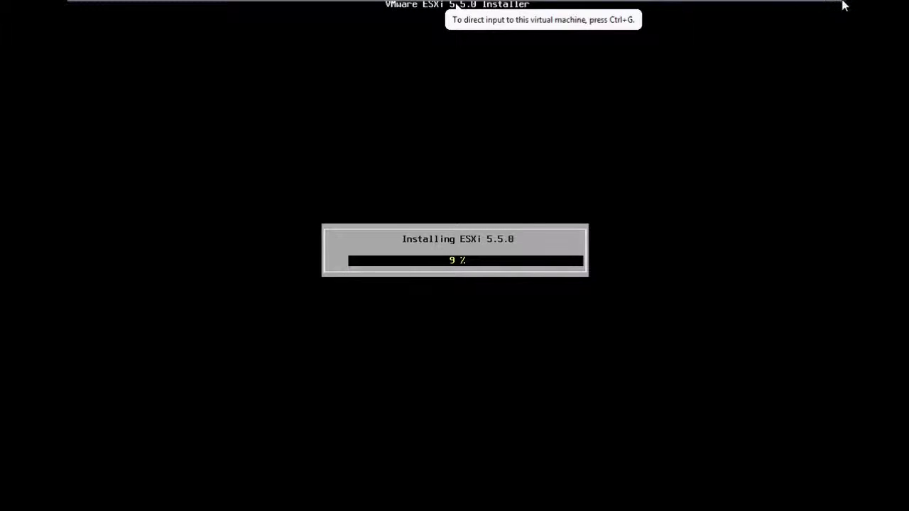
{"action": "mouse_move", "coordinate": [810, 6]}
{"action": "left_click", "coordinate": [792, 7]}
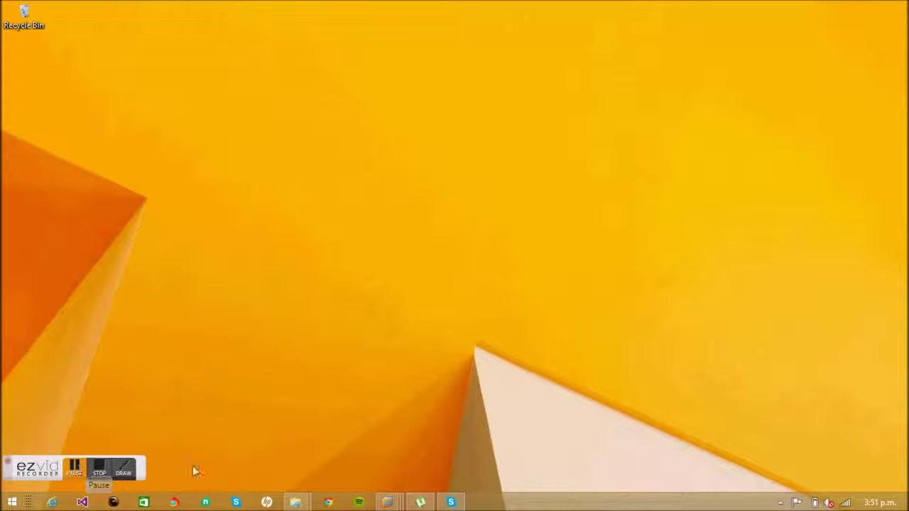
{"action": "mouse_move", "coordinate": [423, 503]}
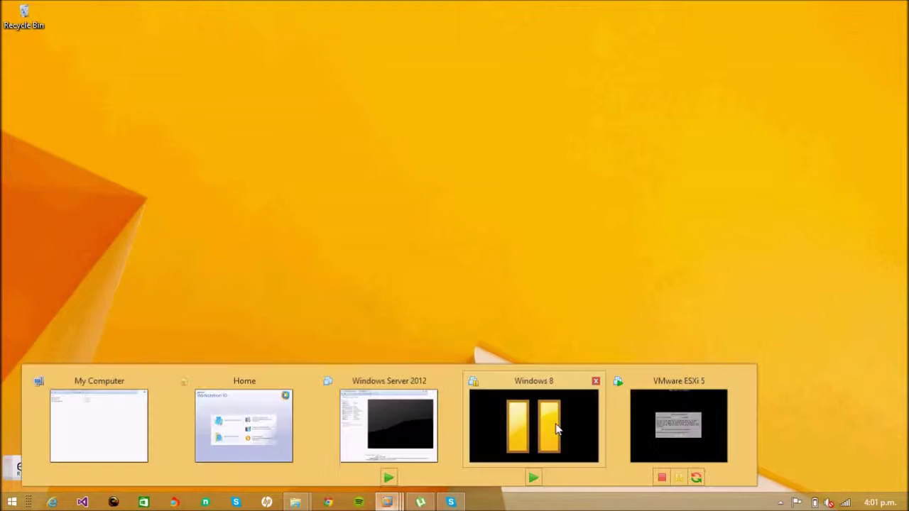
{"action": "left_click", "coordinate": [668, 437]}
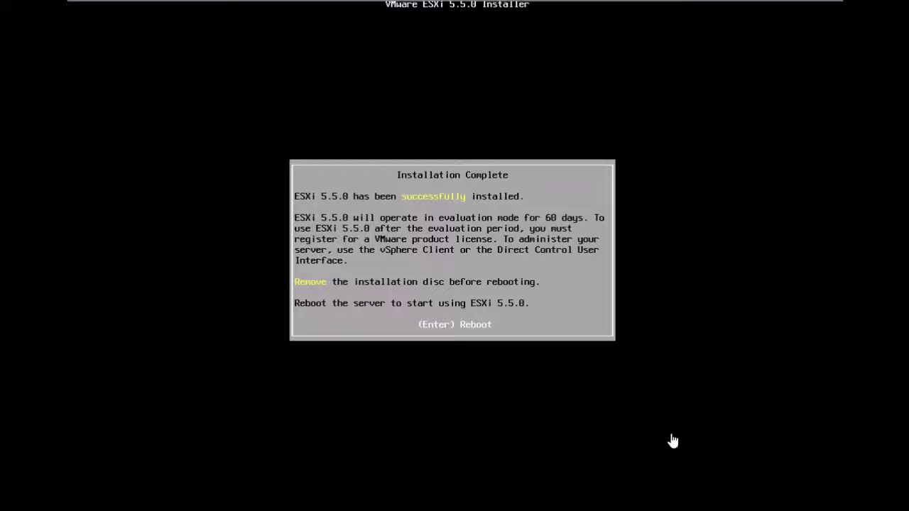
Direct input to the virtual machine and reboot the server to start the installed ESXi 5.5.0.
{"action": "left_click", "coordinate": [673, 436]}
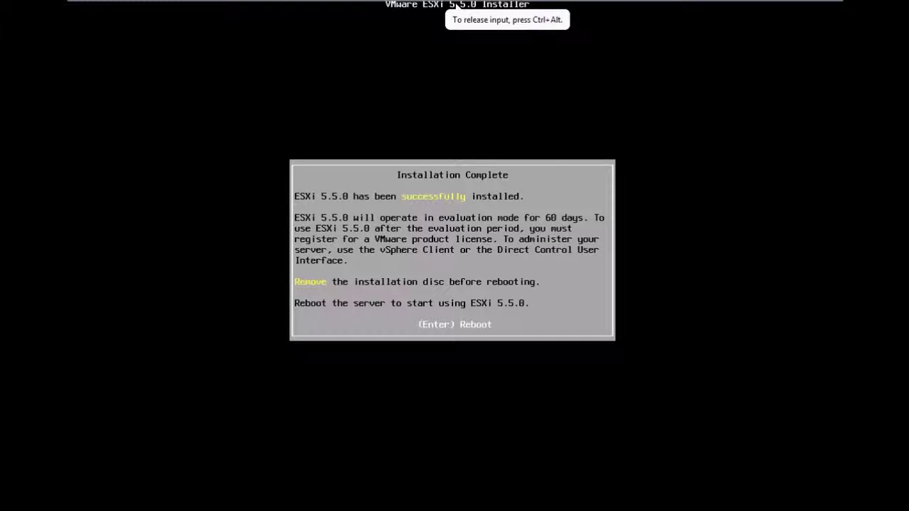
{"action": "key", "text": "Return"}
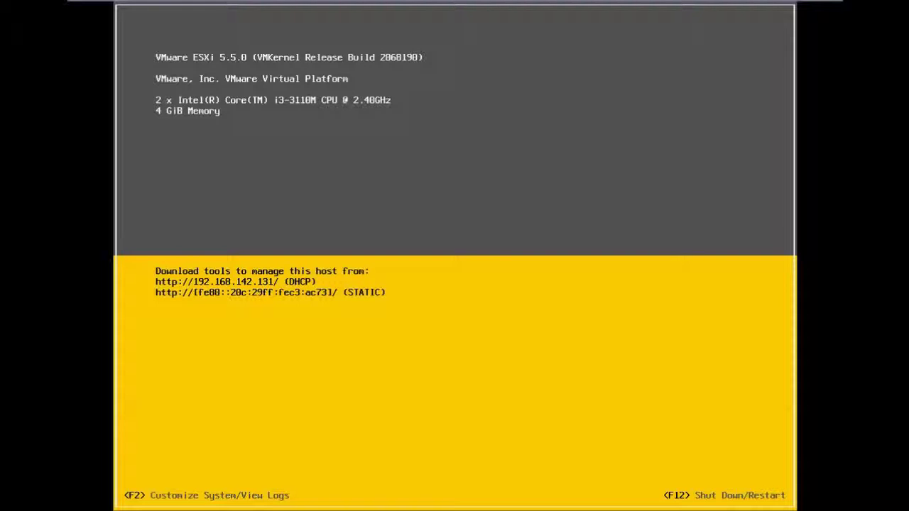
Open the ESXi host's system customization login and authenticate as root with the root password.
{"action": "key", "text": "XF86MonBrightnessDown"}
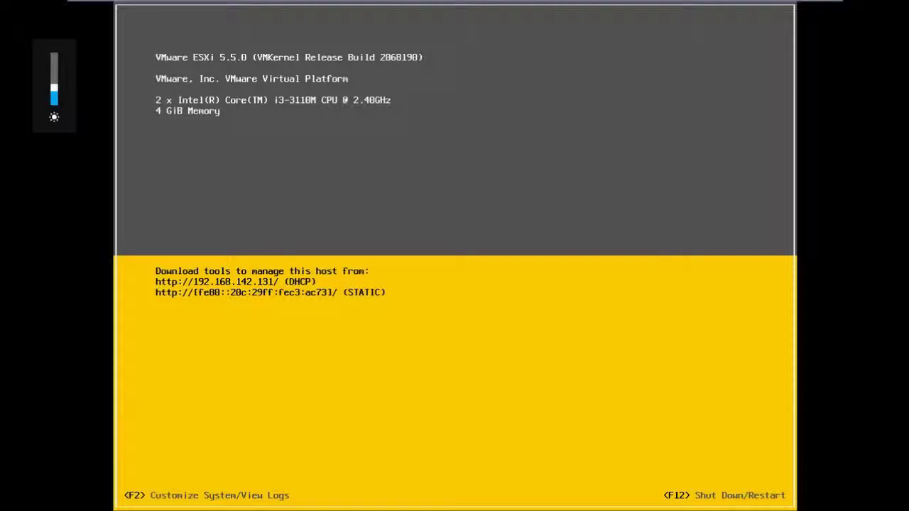
{"action": "key", "text": "F2"}
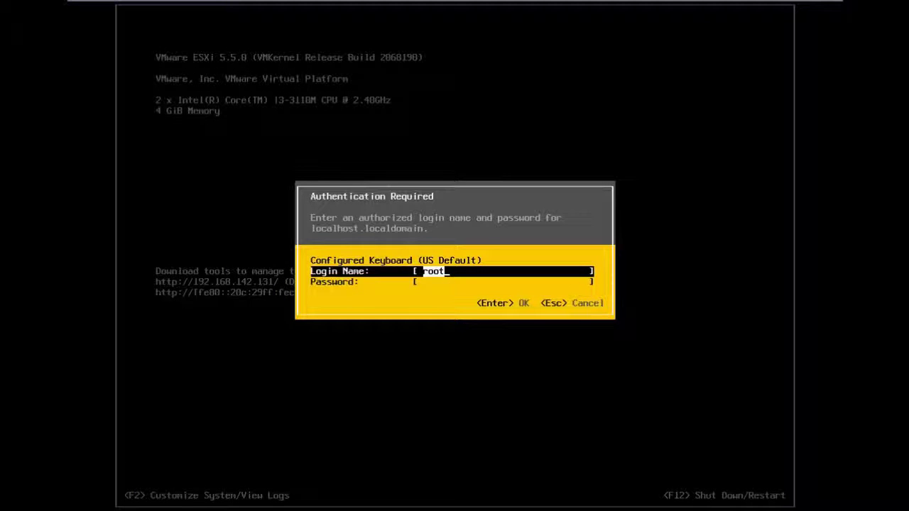
{"action": "key", "text": "Tab"}
{"action": "type", "text": "*******"}
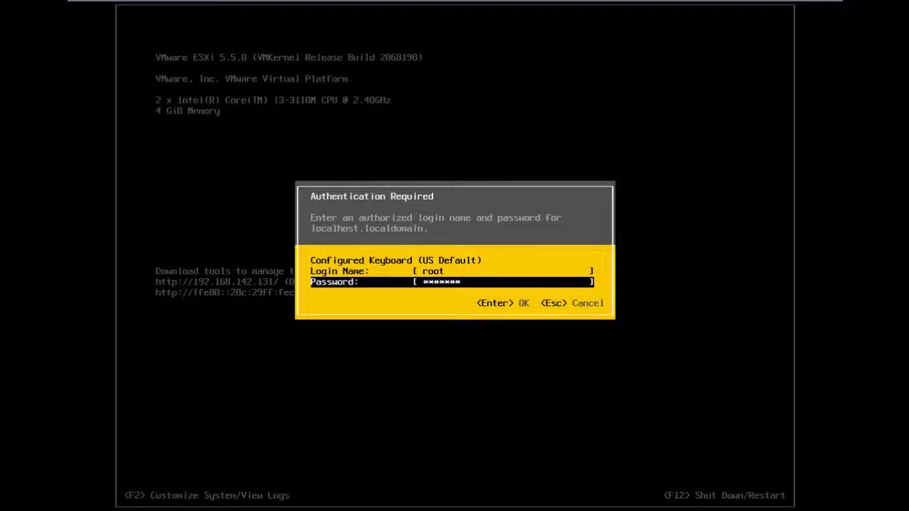
{"action": "key", "text": "Return"}
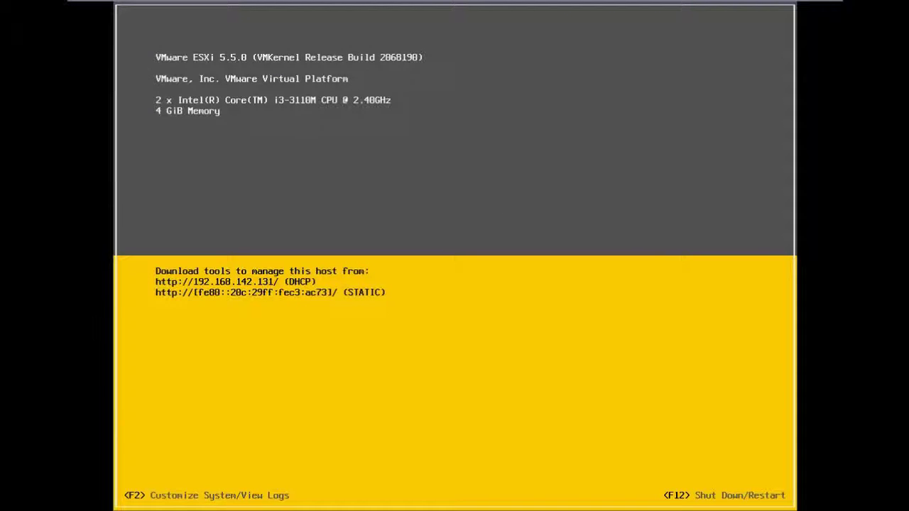
Raise the display brightness while the host's console is open.
{"action": "key", "text": "XF86MonBrightnessUp"}
{"action": "key", "text": "XF86MonBrightnessUp"}
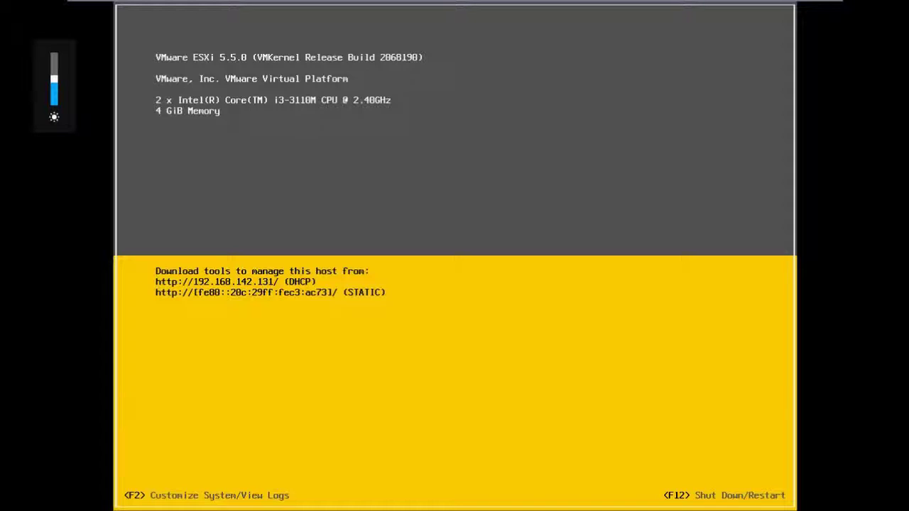
{"action": "key", "text": "XF86MonBrightnessUp"}
{"action": "key", "text": "XF86MonBrightnessUp"}
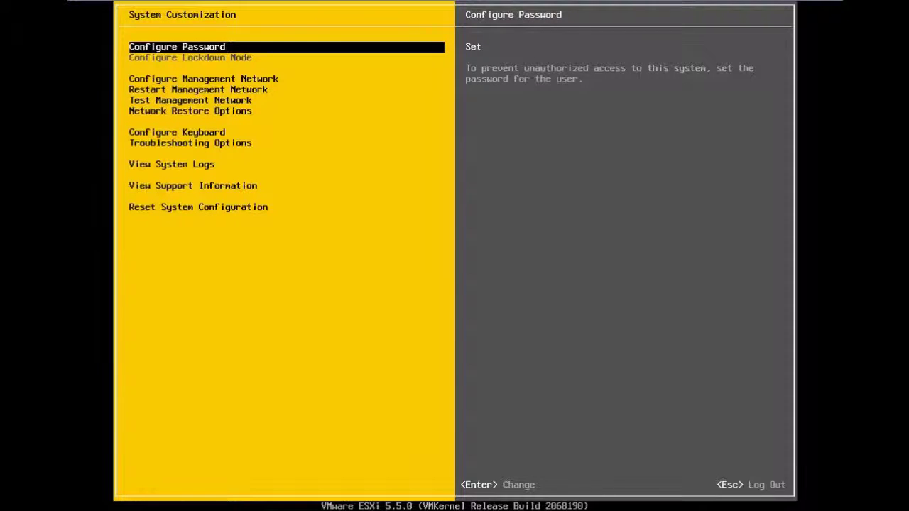
Open Configure Management Network in the system customization and bring up its Network Adapters selection.
{"action": "key", "text": "Down"}
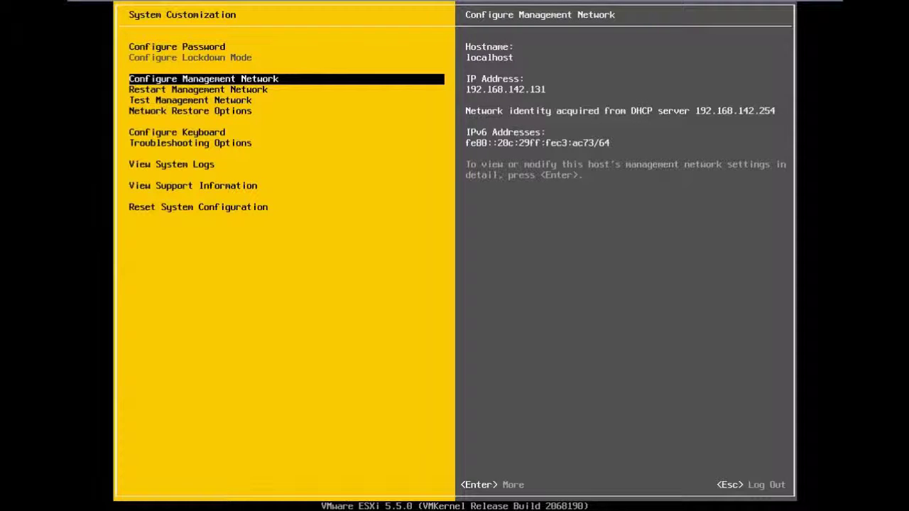
{"action": "key", "text": "Down"}
{"action": "key", "text": "Down"}
{"action": "key", "text": "Up"}
{"action": "key", "text": "Up"}
{"action": "key", "text": "Up"}
{"action": "key", "text": "Down"}
{"action": "key", "text": "Down"}
{"action": "key", "text": "Up"}
{"action": "key", "text": "Return"}
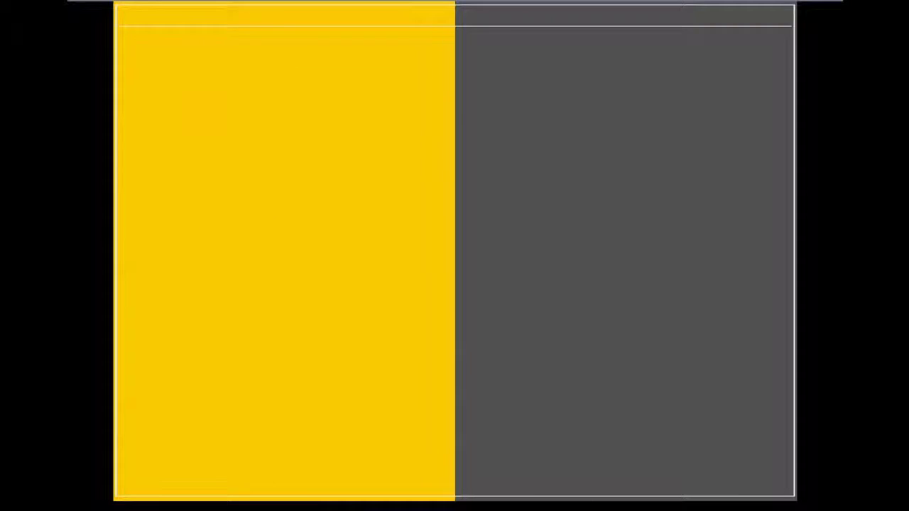
{"action": "key", "text": "Return"}
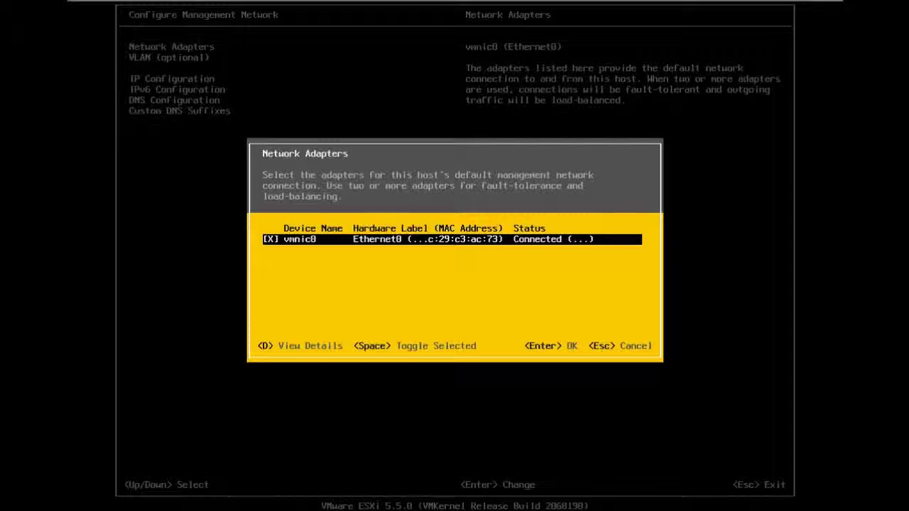
Accept the vmnic0 adapter selection for the management network, and view the optional VLAN ID setting.
{"action": "key", "text": "Return"}
{"action": "key", "text": "Down"}
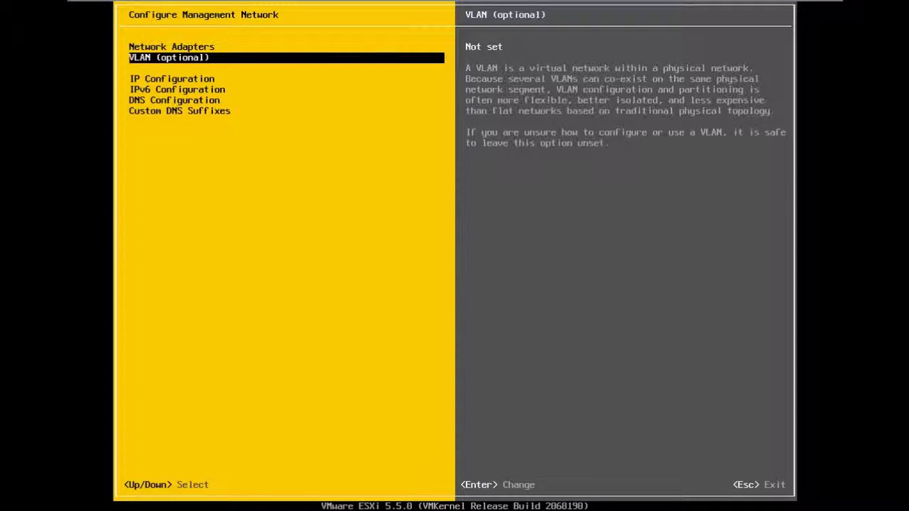
{"action": "key", "text": "Return"}
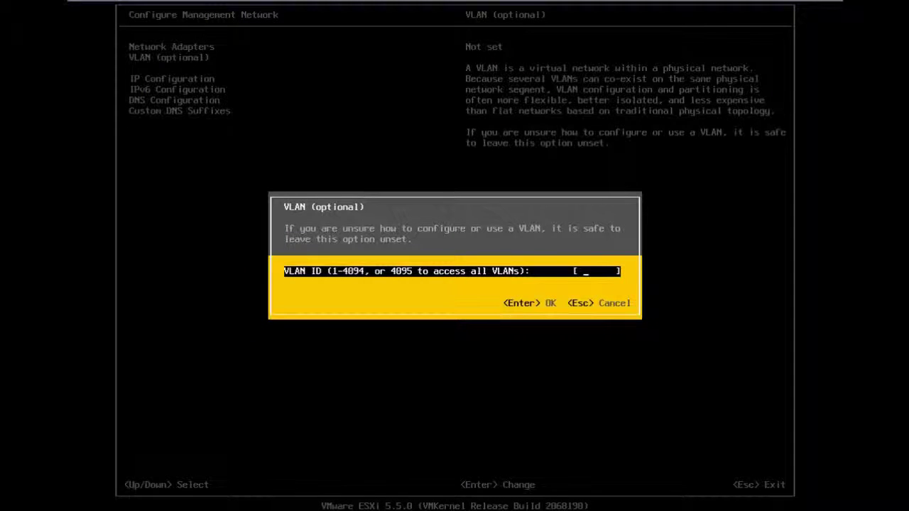
{"action": "key", "text": "Escape"}
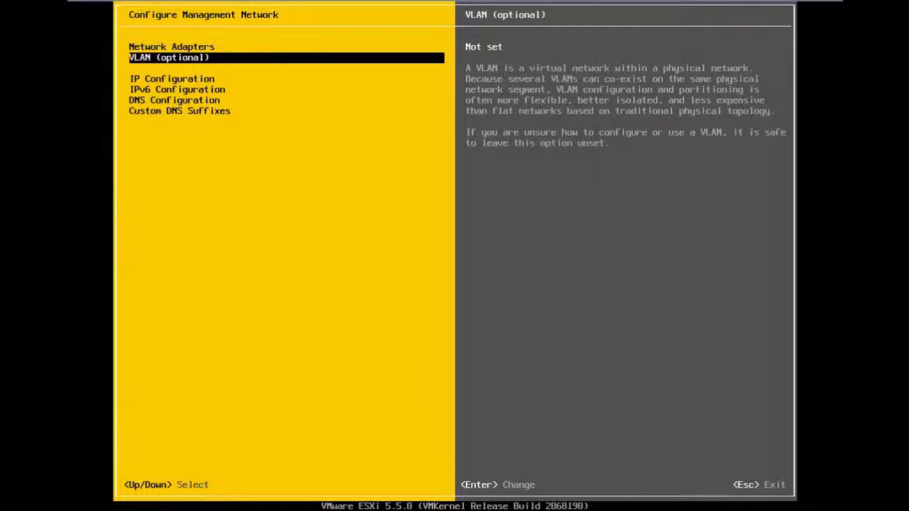
Review the dynamic and static options in the management network's IP Configuration, and cancel the dialog.
{"action": "key", "text": "Down"}
{"action": "key", "text": "Return"}
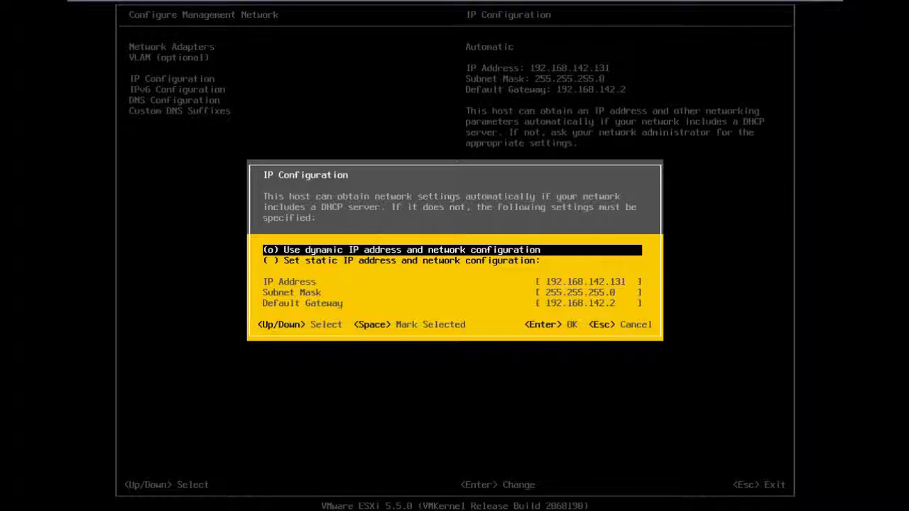
{"action": "key", "text": "Down"}
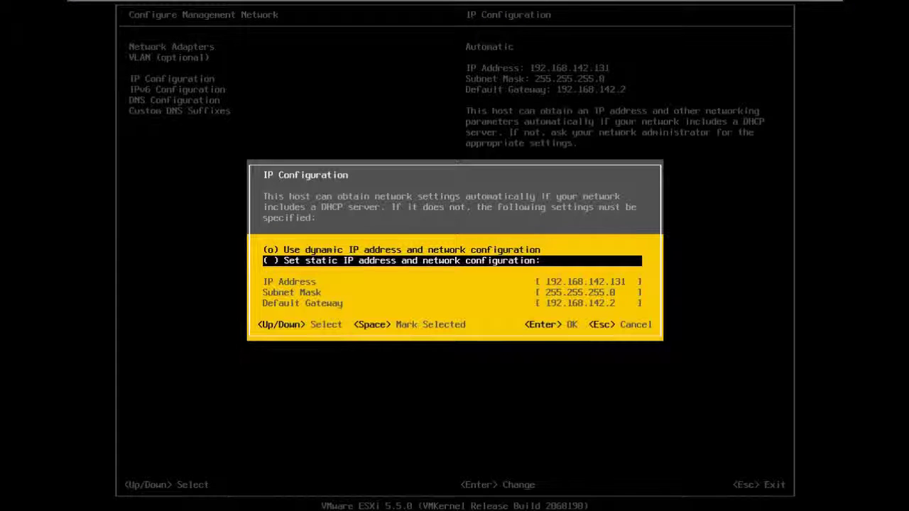
{"action": "key", "text": "Escape"}
Review the IPv6 Configuration and DNS Configuration options, and return to System Customization.
{"action": "key", "text": "Down"}
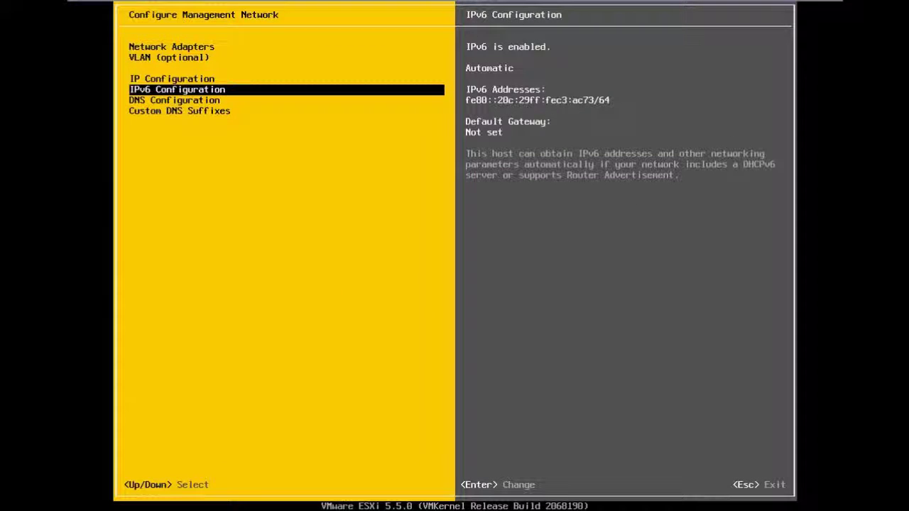
{"action": "key", "text": "Return"}
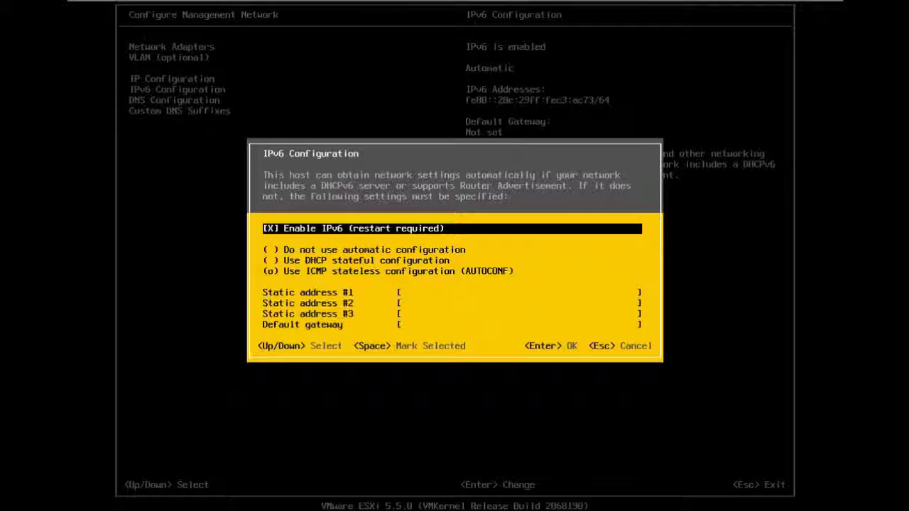
{"action": "key", "text": "Escape"}
{"action": "key", "text": "Down"}
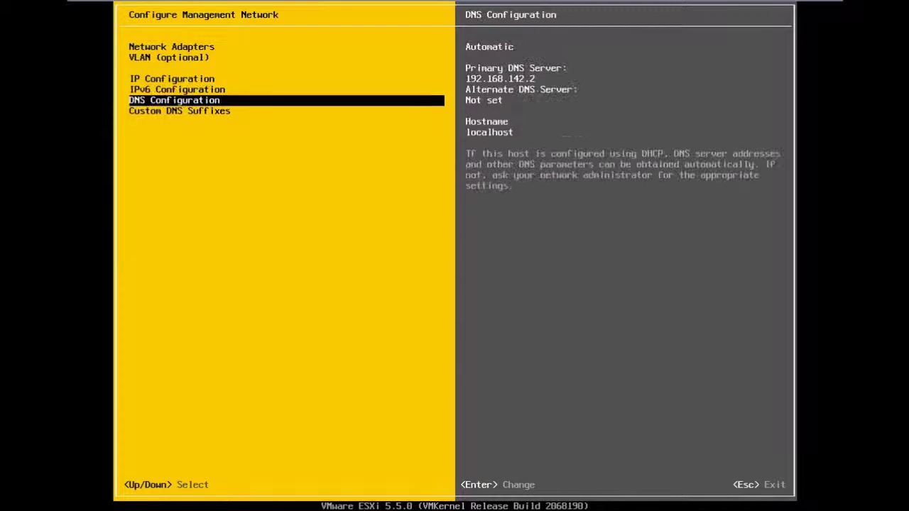
{"action": "key", "text": "Return"}
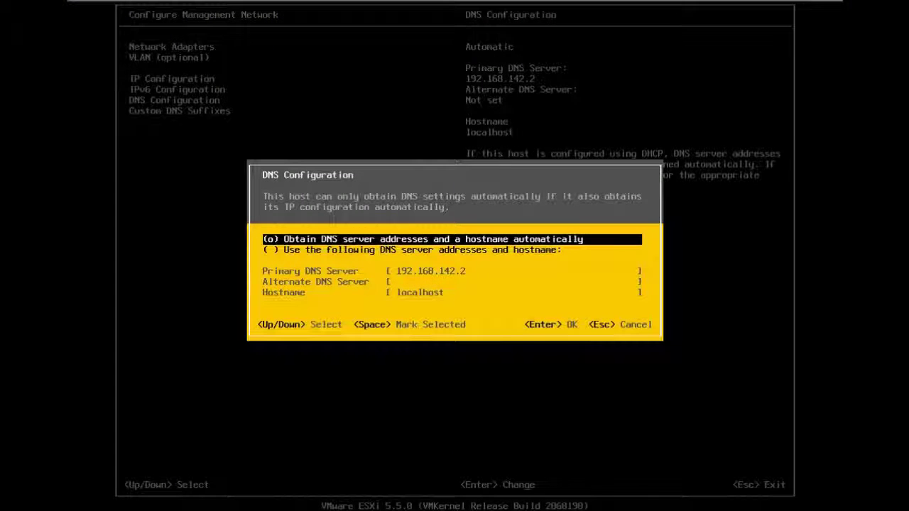
{"action": "key", "text": "Escape"}
{"action": "key", "text": "Escape"}
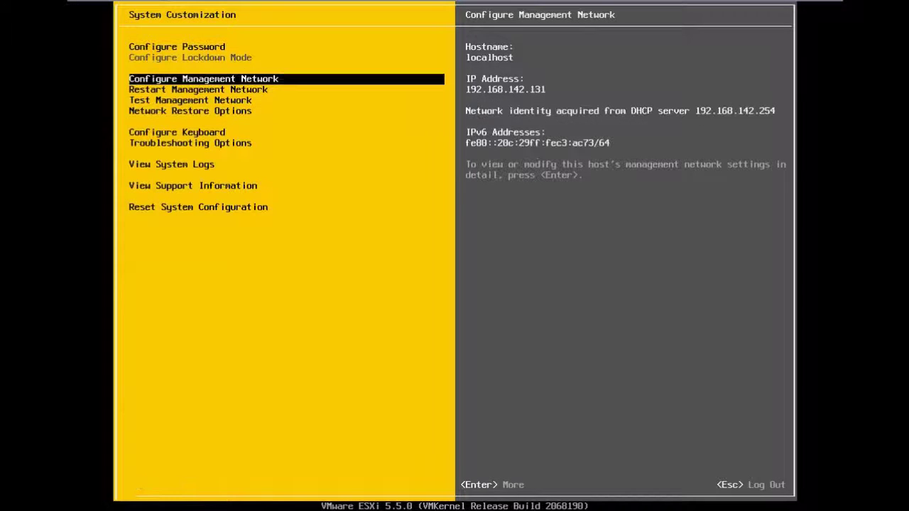
View the keyboard layouts offered by Configure Keyboard in System Customization, and cancel the selection.
{"action": "key", "text": "Down"}
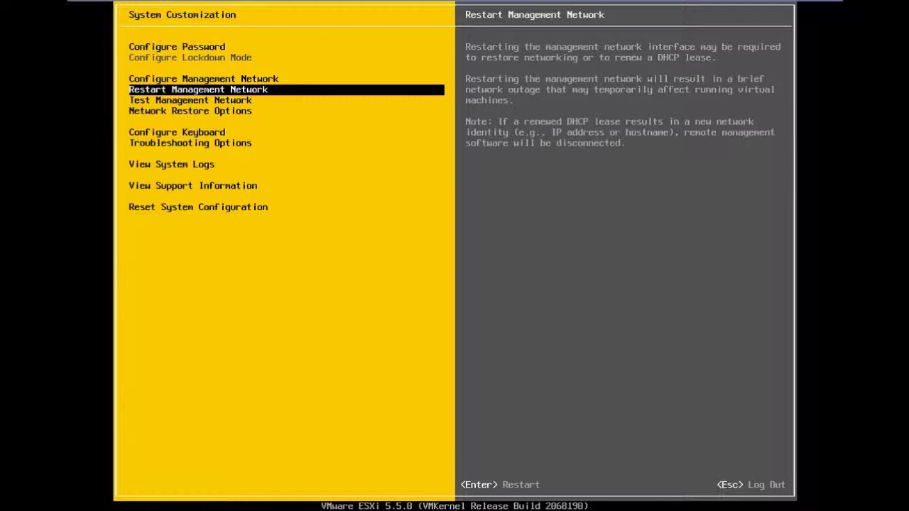
{"action": "key", "text": "Down"}
{"action": "key", "text": "Down"}
{"action": "key", "text": "Down"}
{"action": "key", "text": "Return"}
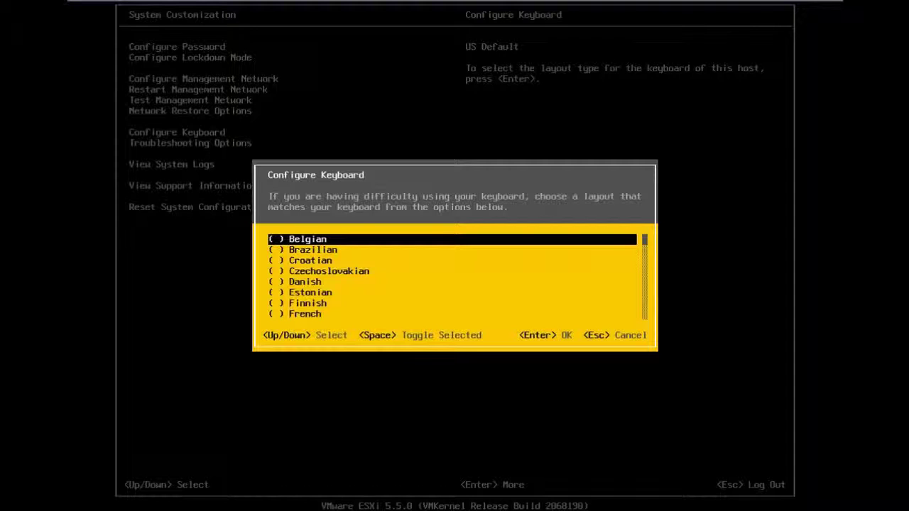
{"action": "key", "text": "Escape"}
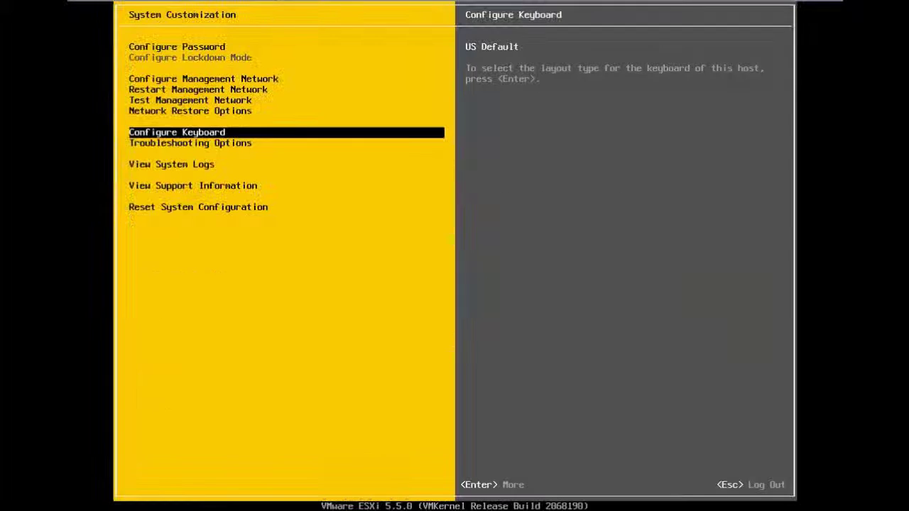
View the Troubleshooting Mode Options for ESXi Shell, SSH and management agents, and return to System Customization.
{"action": "key", "text": "Down"}
{"action": "key", "text": "Return"}
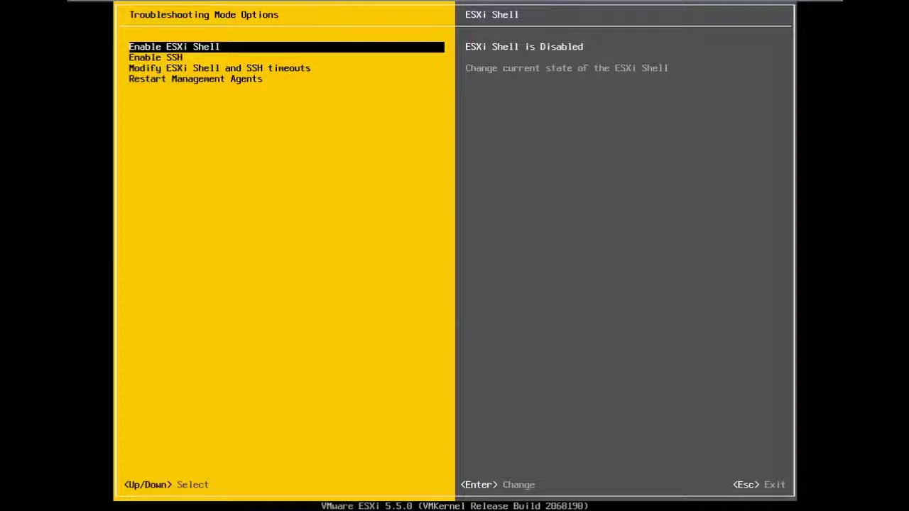
{"action": "key", "text": "Escape"}
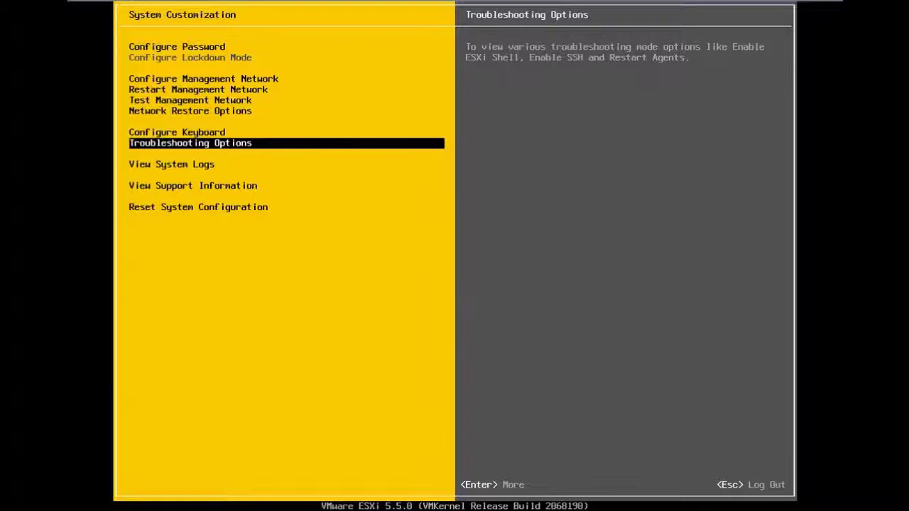
Read through the host's Syslog from View System Logs, and view the support information.
{"action": "key", "text": "Down"}
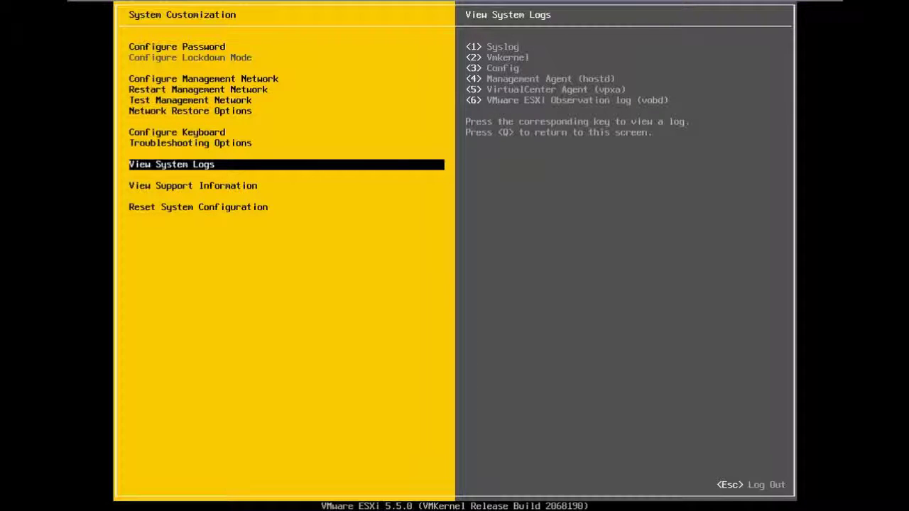
{"action": "key", "text": "1"}
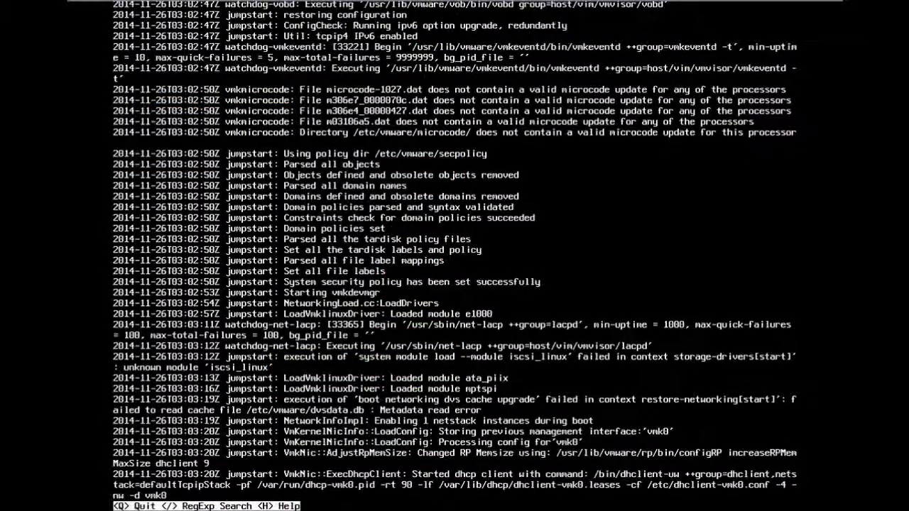
{"action": "key", "text": "Down"}
{"action": "key", "text": "Down"}
{"action": "key", "text": "Down"}
{"action": "key", "text": "Down"}
{"action": "key", "text": "Down"}
{"action": "key", "text": "Down"}
{"action": "key", "text": "Down"}
{"action": "key", "text": "Down"}
{"action": "key", "text": "Down"}
{"action": "key", "text": "Down"}
{"action": "key", "text": "Down"}
{"action": "key", "text": "Down"}
{"action": "key", "text": "Down"}
{"action": "key", "text": "Down"}
{"action": "key", "text": "Down"}
{"action": "key", "text": "Down"}
{"action": "key", "text": "Down"}
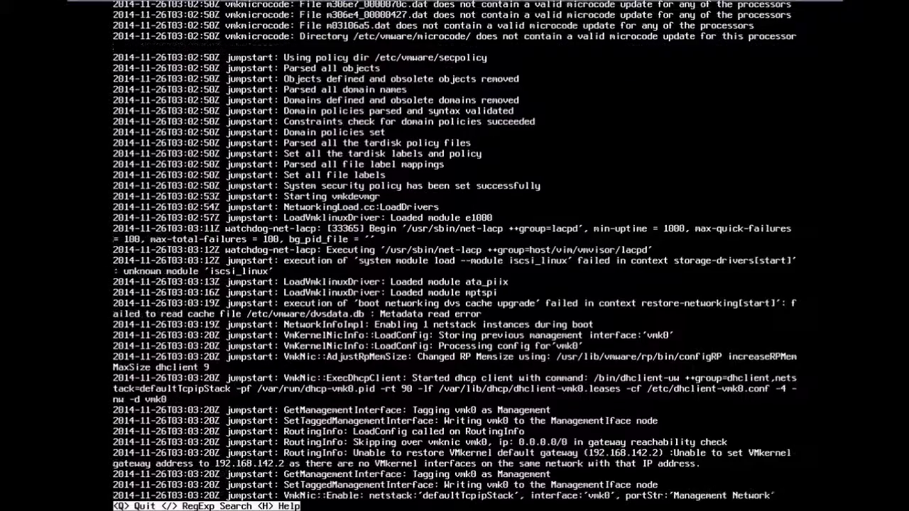
{"action": "key", "text": "Down"}
{"action": "key", "text": "Down"}
{"action": "key", "text": "Down"}
{"action": "key", "text": "Down"}
{"action": "key", "text": "Down"}
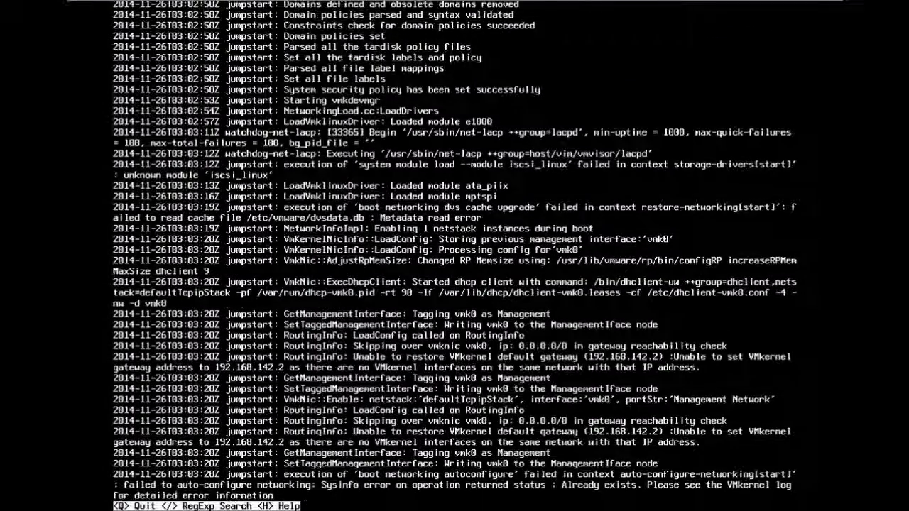
{"action": "key", "text": "Down"}
{"action": "key", "text": "Down"}
{"action": "key", "text": "Down"}
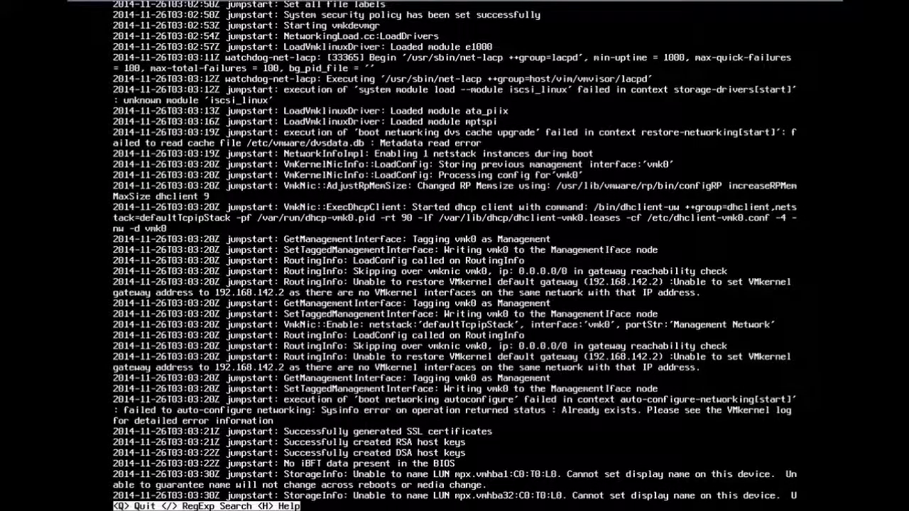
{"action": "key", "text": "q"}
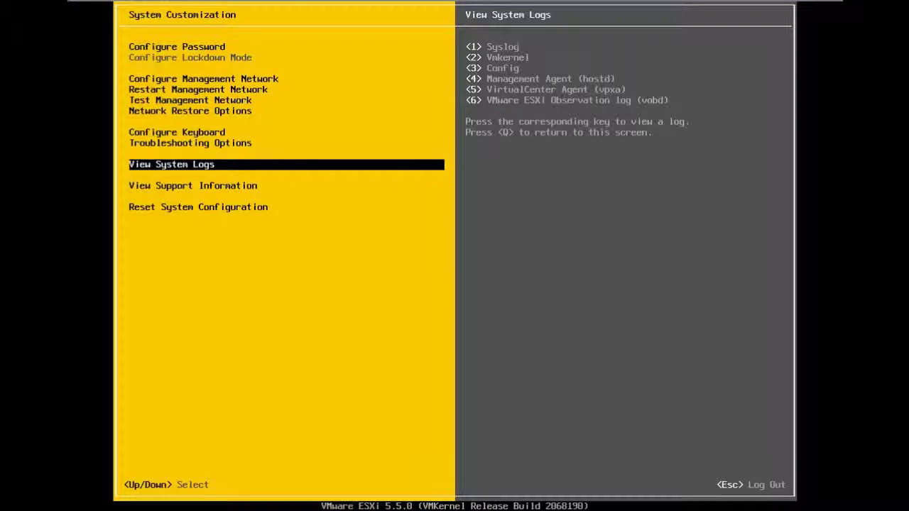
{"action": "key", "text": "Down"}
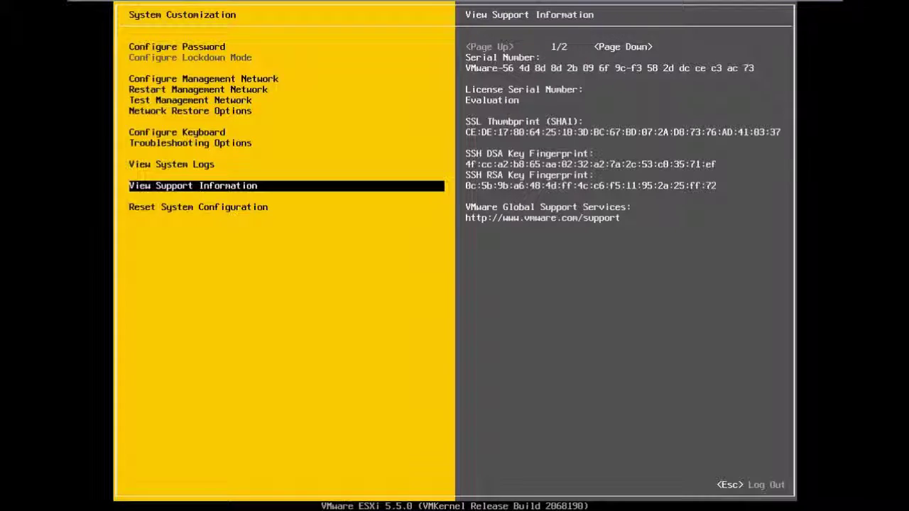
Log out of the host's system customization, and release input from the virtual machine to show the Windows desktop.
{"action": "key", "text": "Escape"}
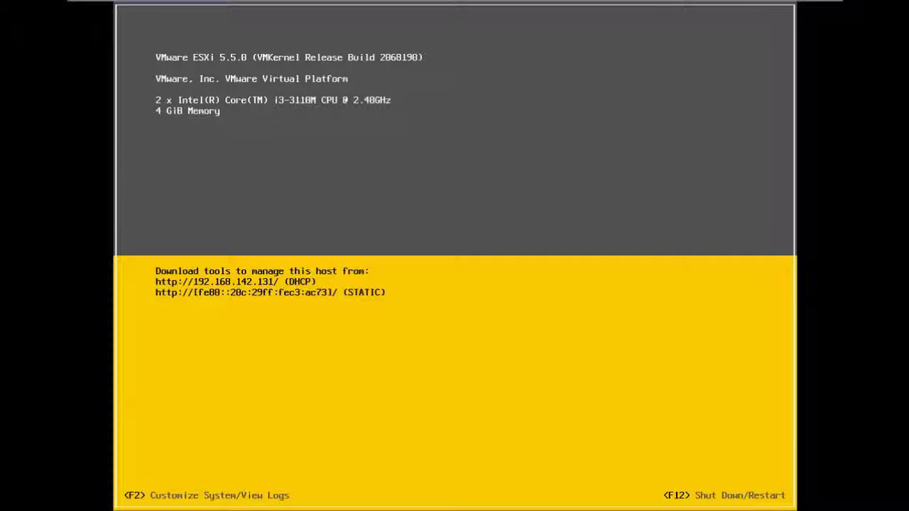
{"action": "key", "text": "ctrl+alt"}
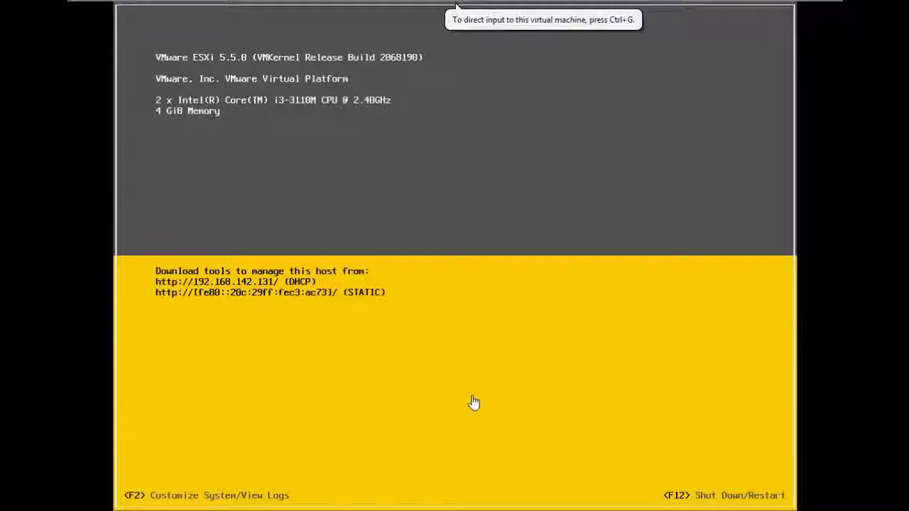
{"action": "key", "text": "super+d"}
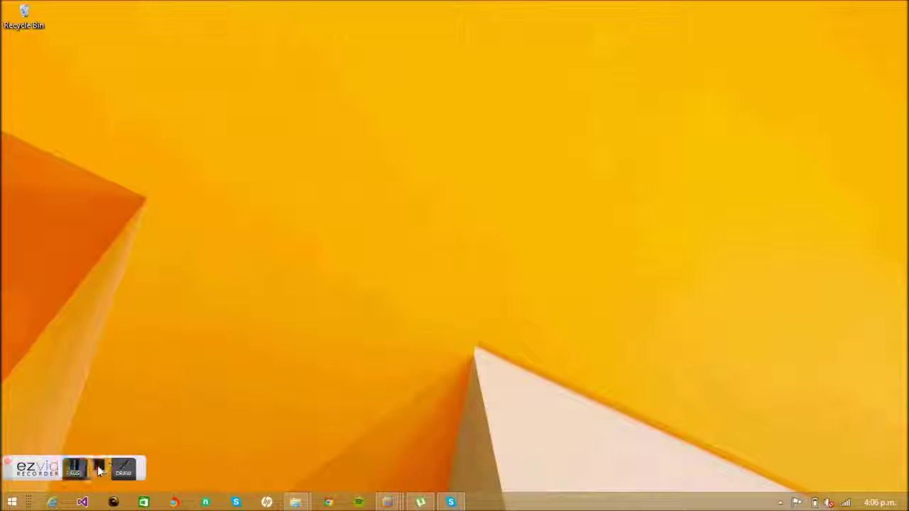